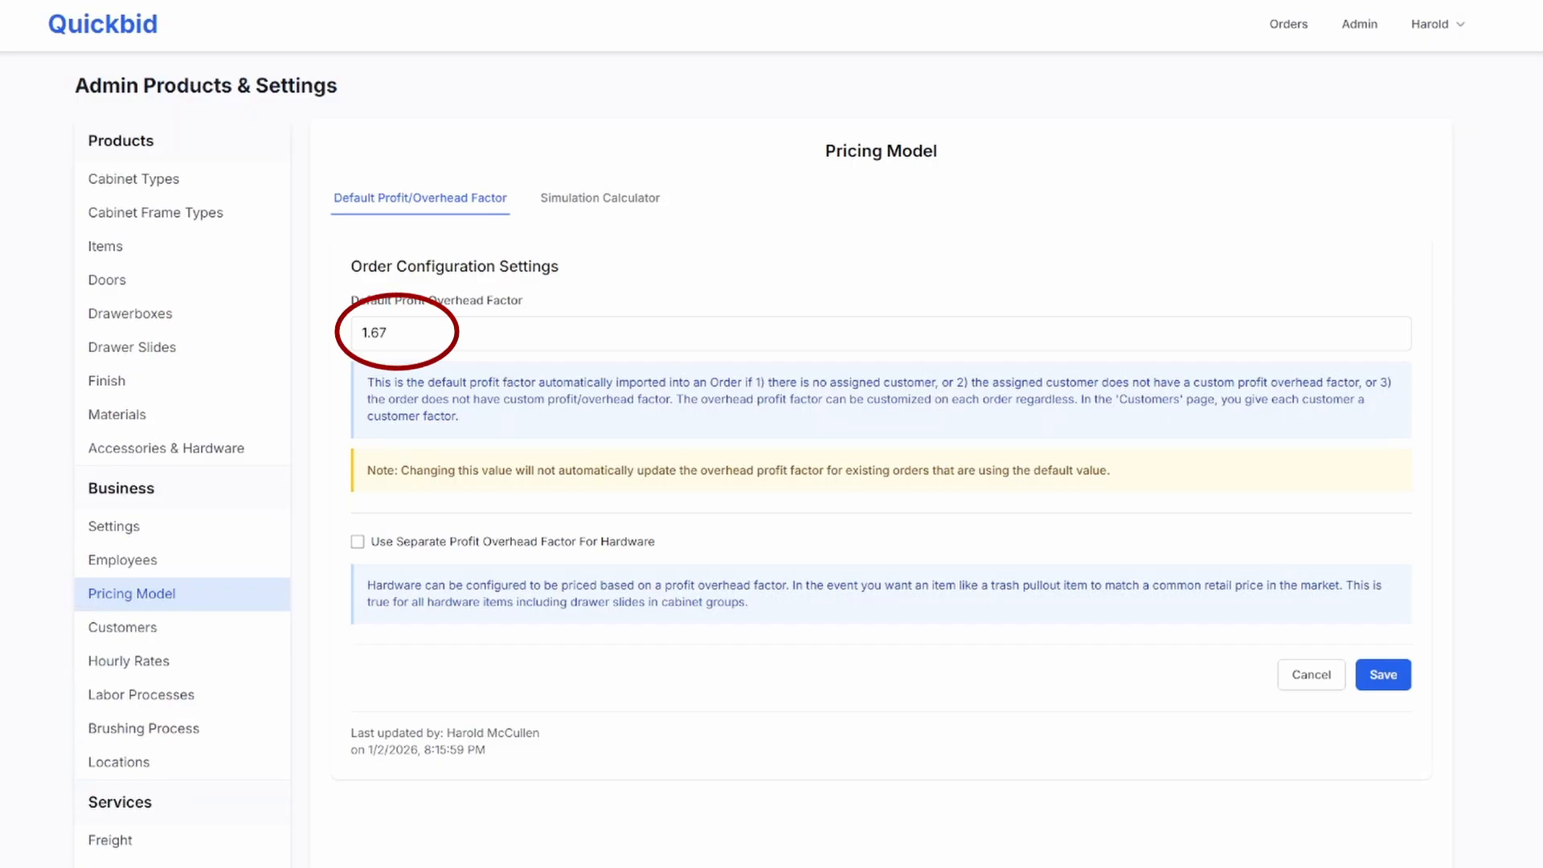
click(409, 332)
key(BackSpace)
key(BackSpace)
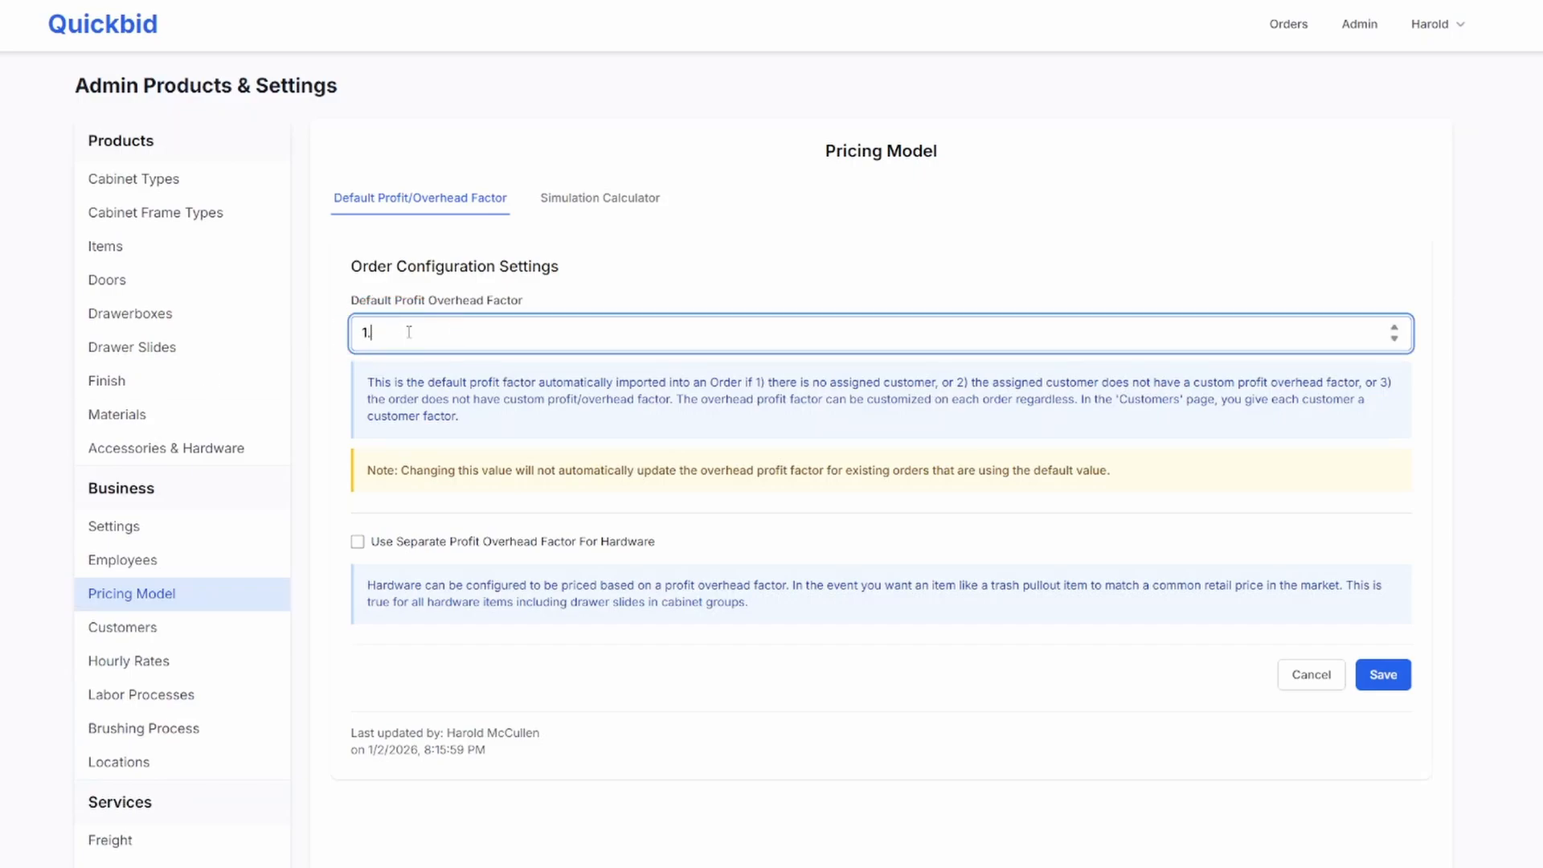
text(8)
click(358, 541)
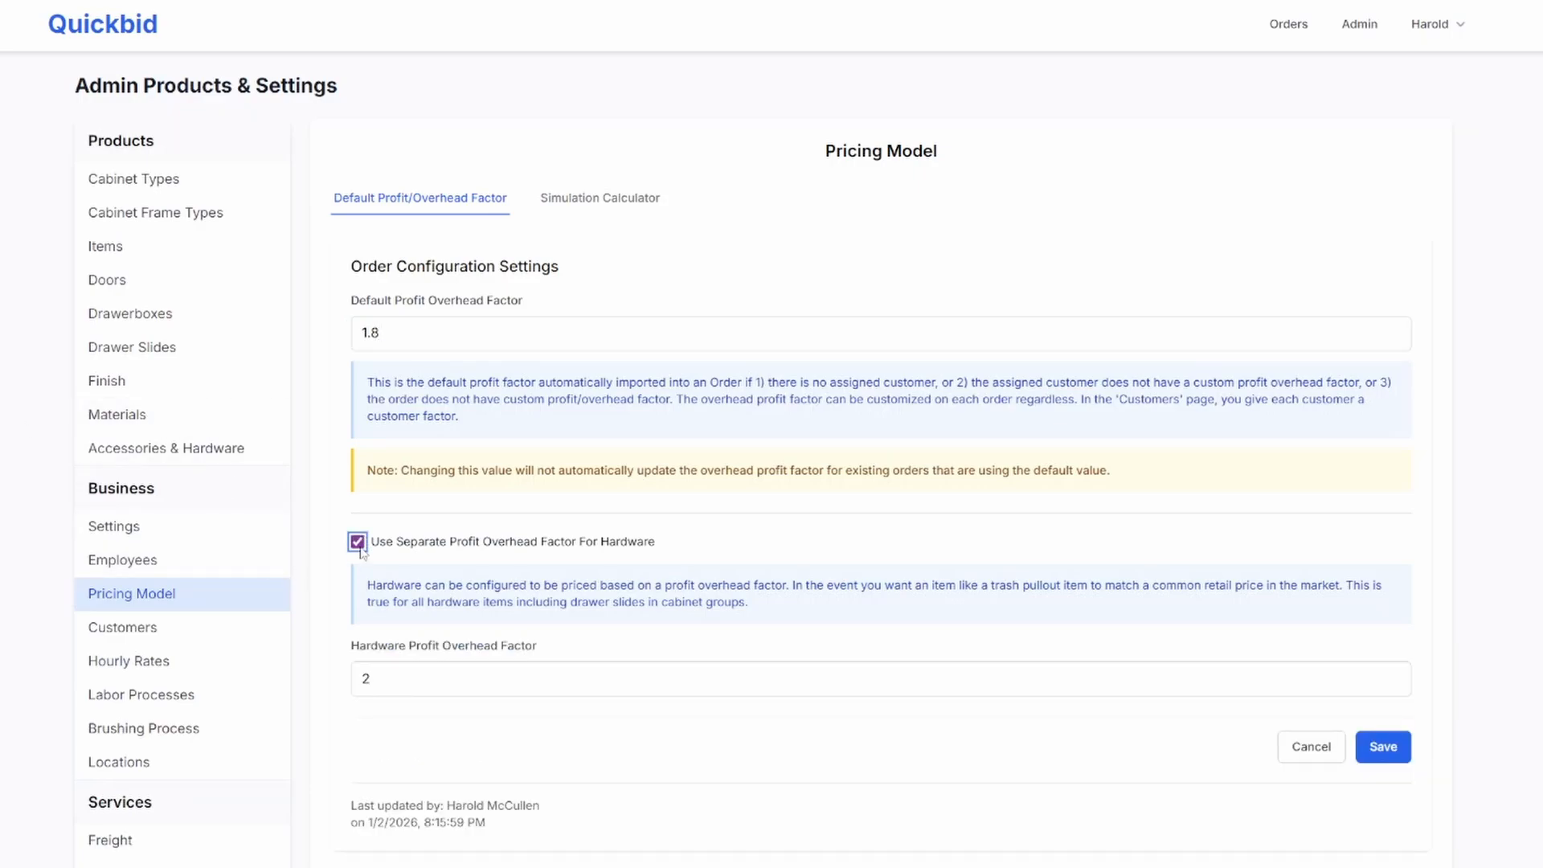
click(390, 681)
click(1032, 767)
click(1308, 748)
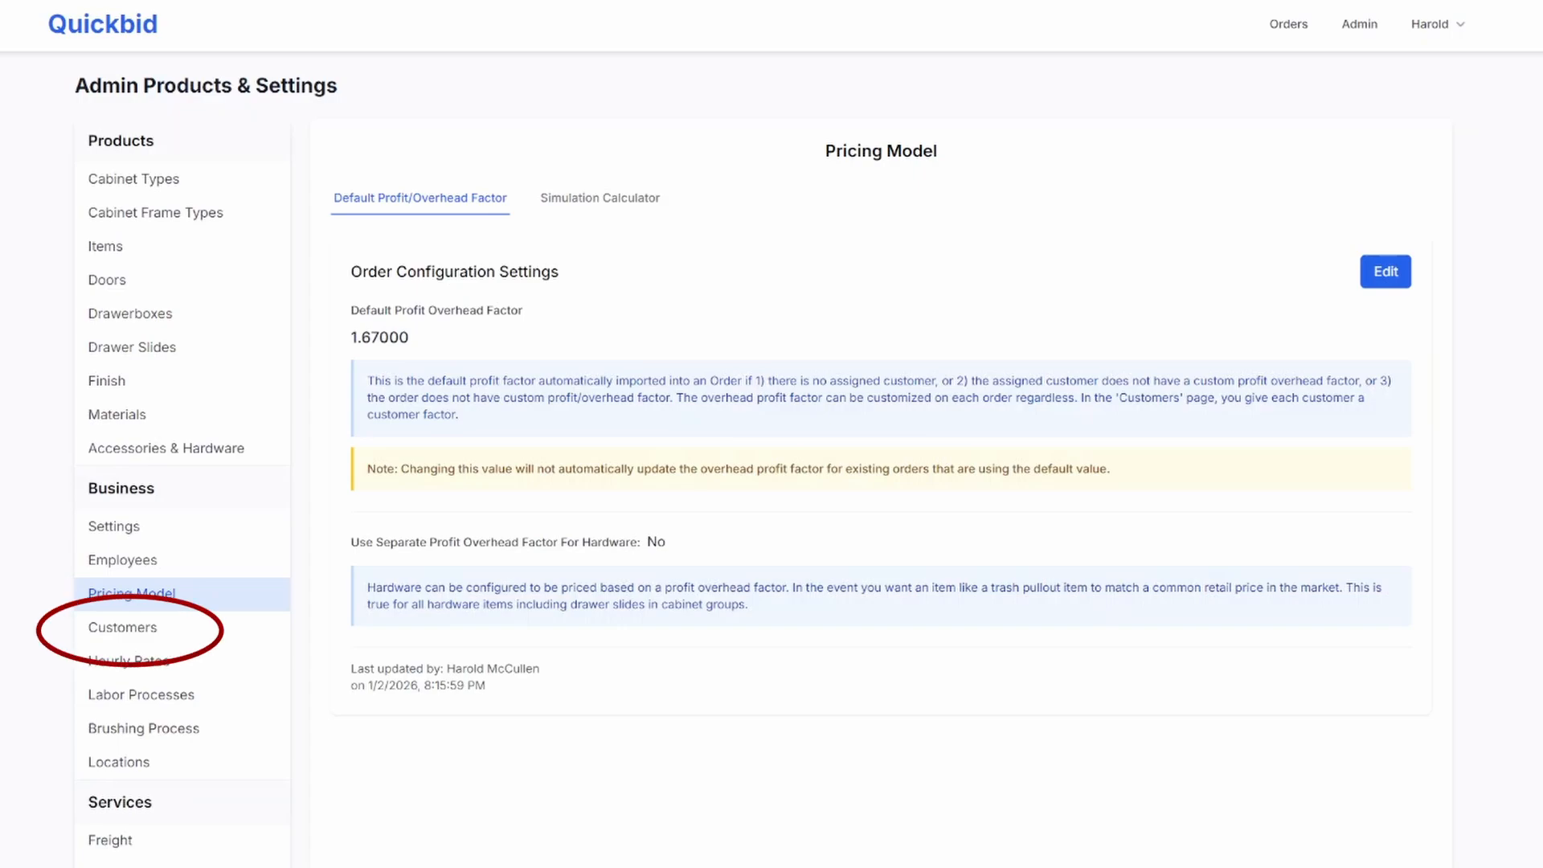
Compare the customers' profit factors in the company customer list and in the customer choices of the new-order form, without creating an order.
click(158, 623)
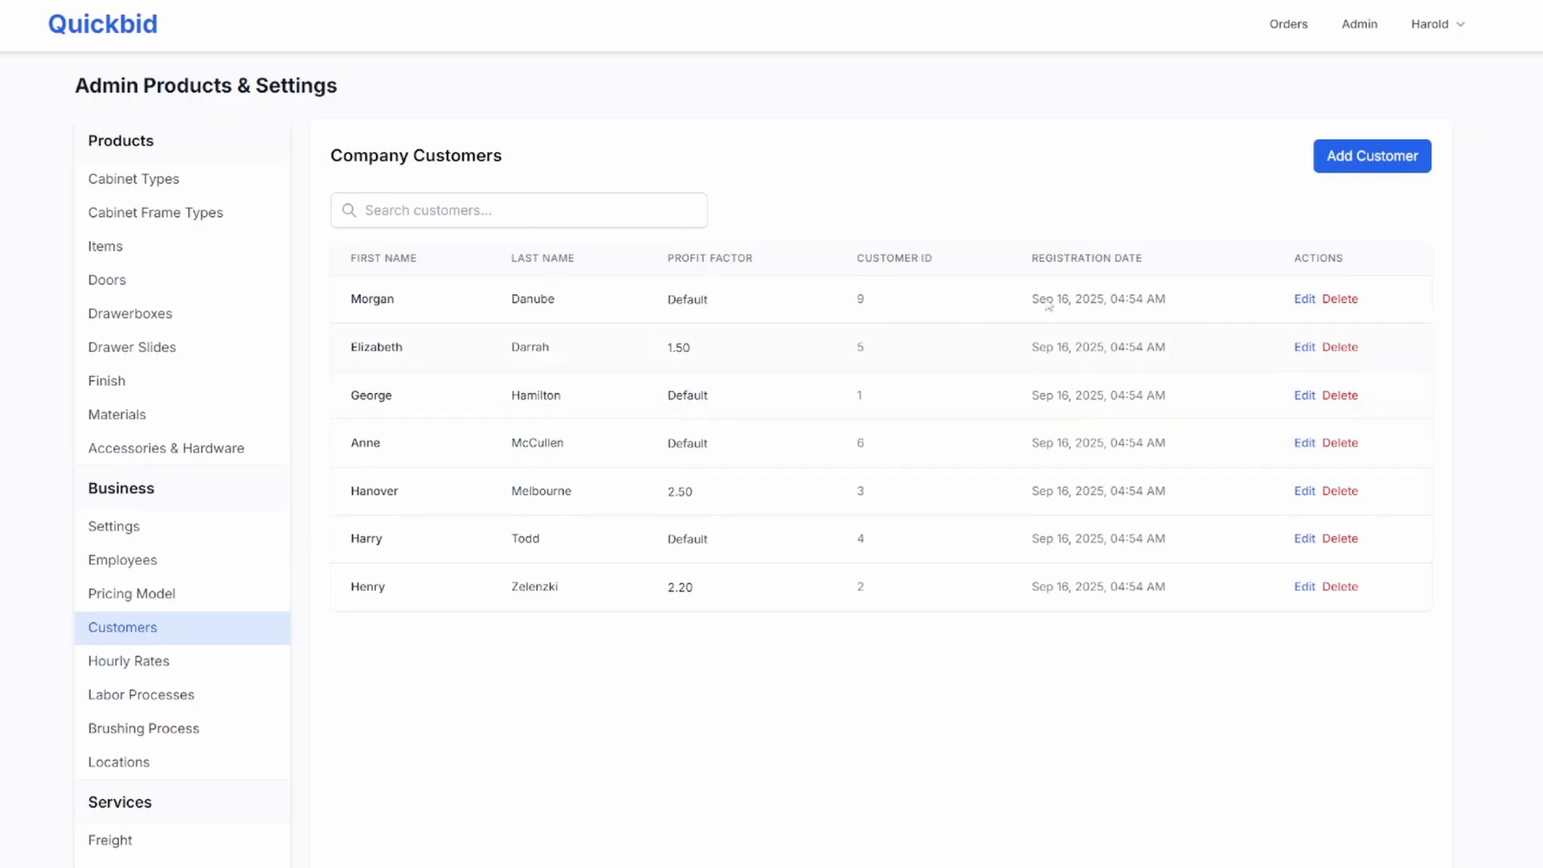
click(1289, 24)
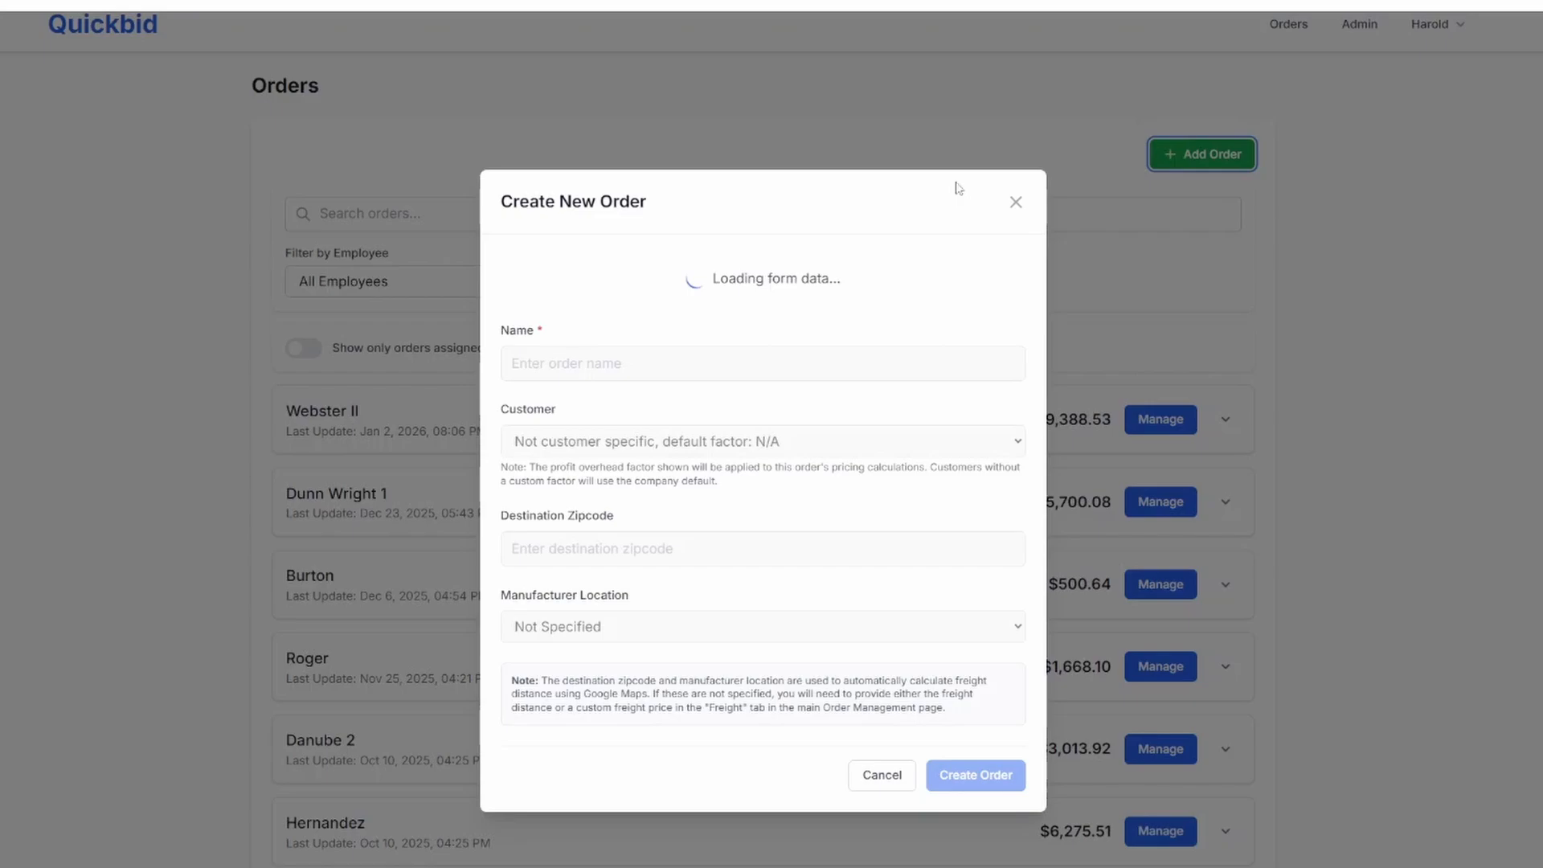
click(1202, 154)
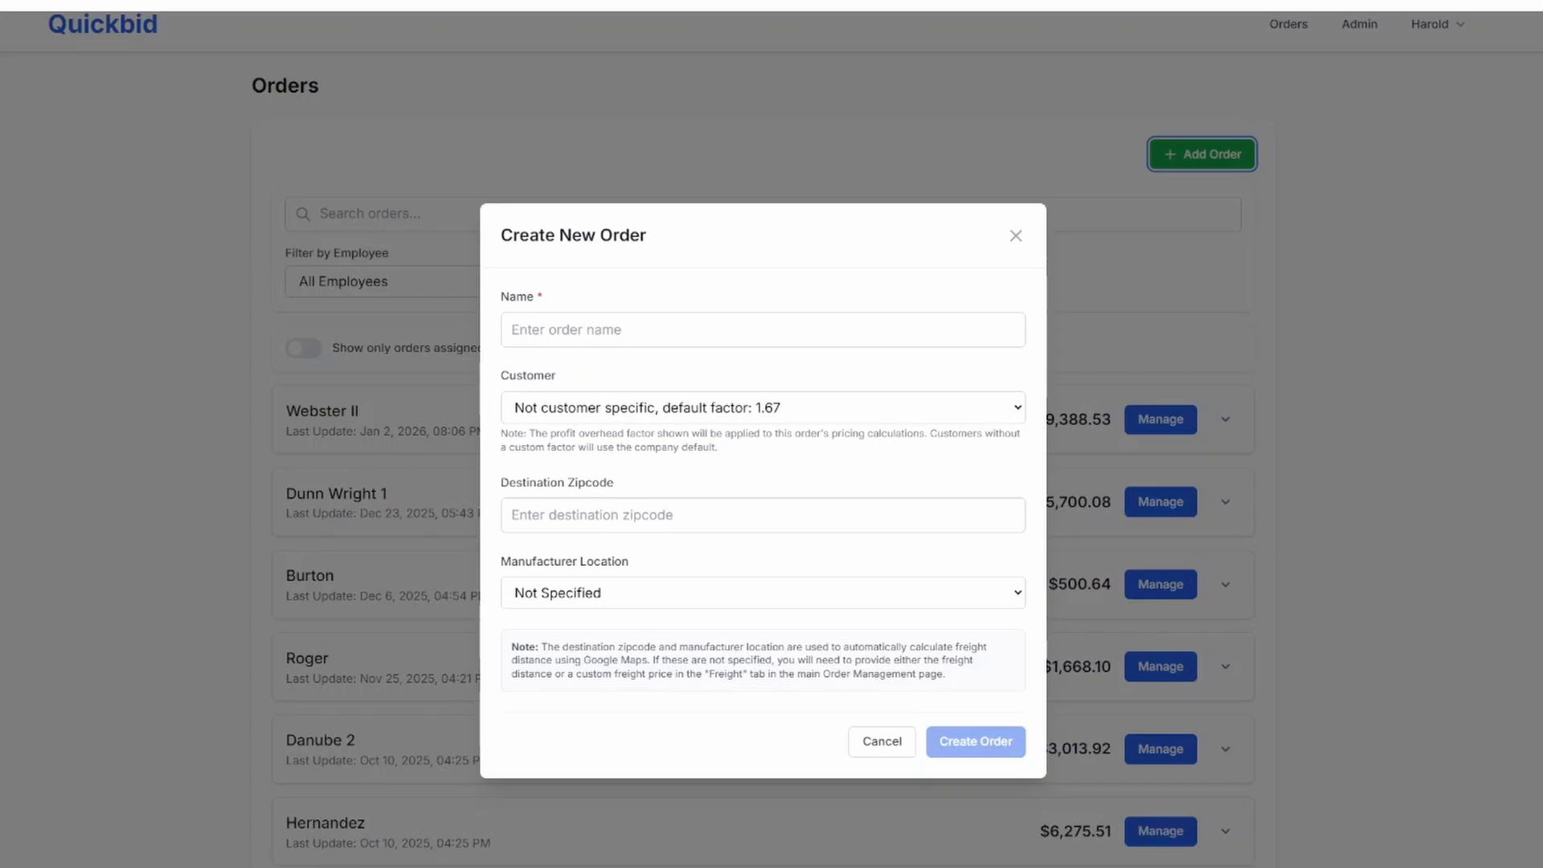
click(806, 408)
click(629, 480)
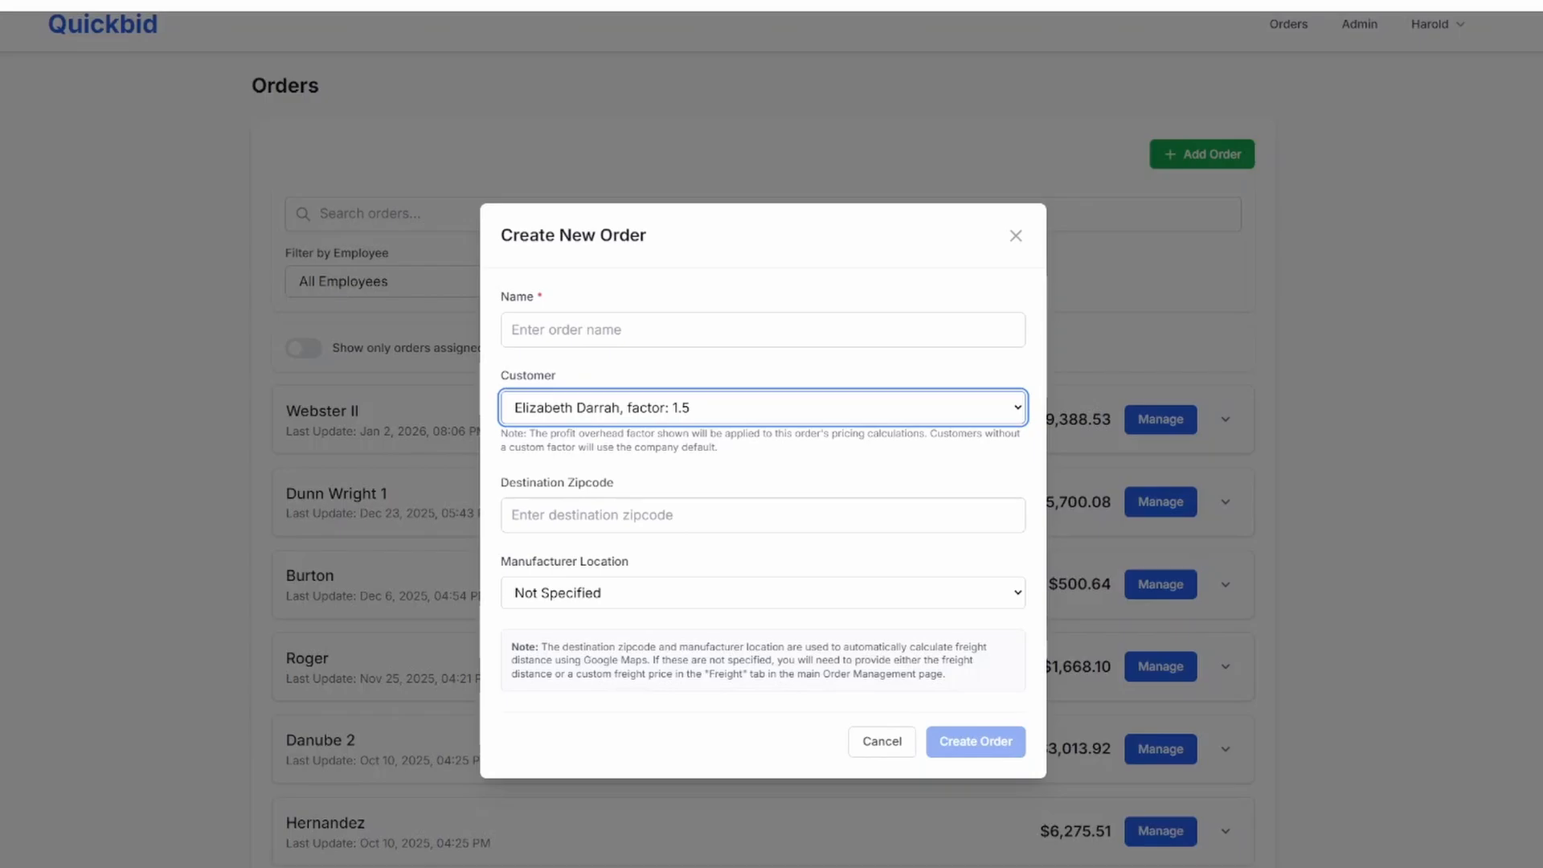
click(1016, 236)
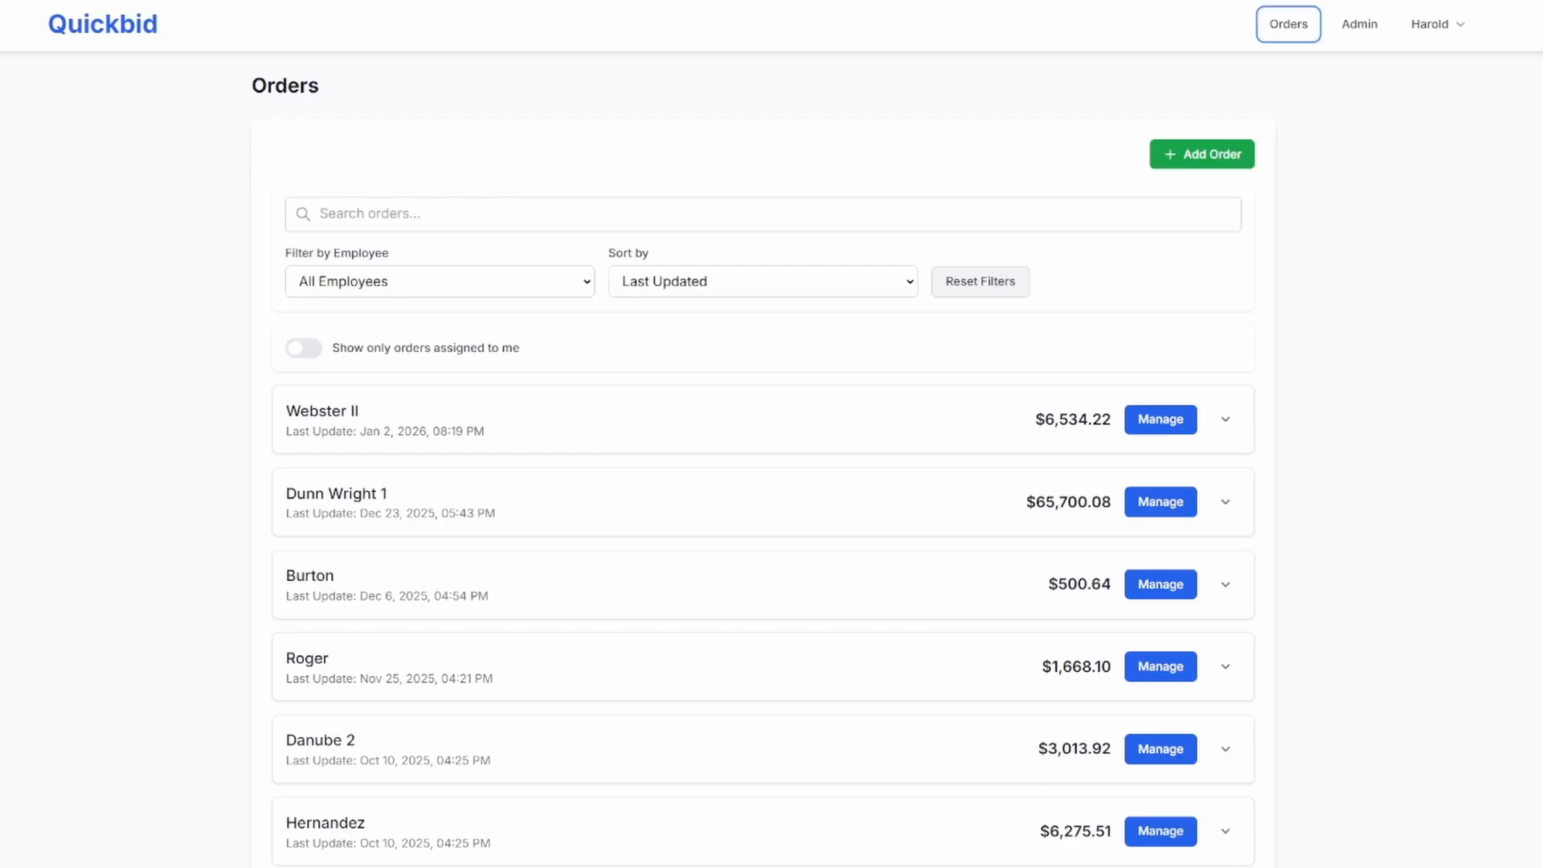
In the general management settings of the Webster II order, set the customer to Not customer specific and save the change.
click(1161, 419)
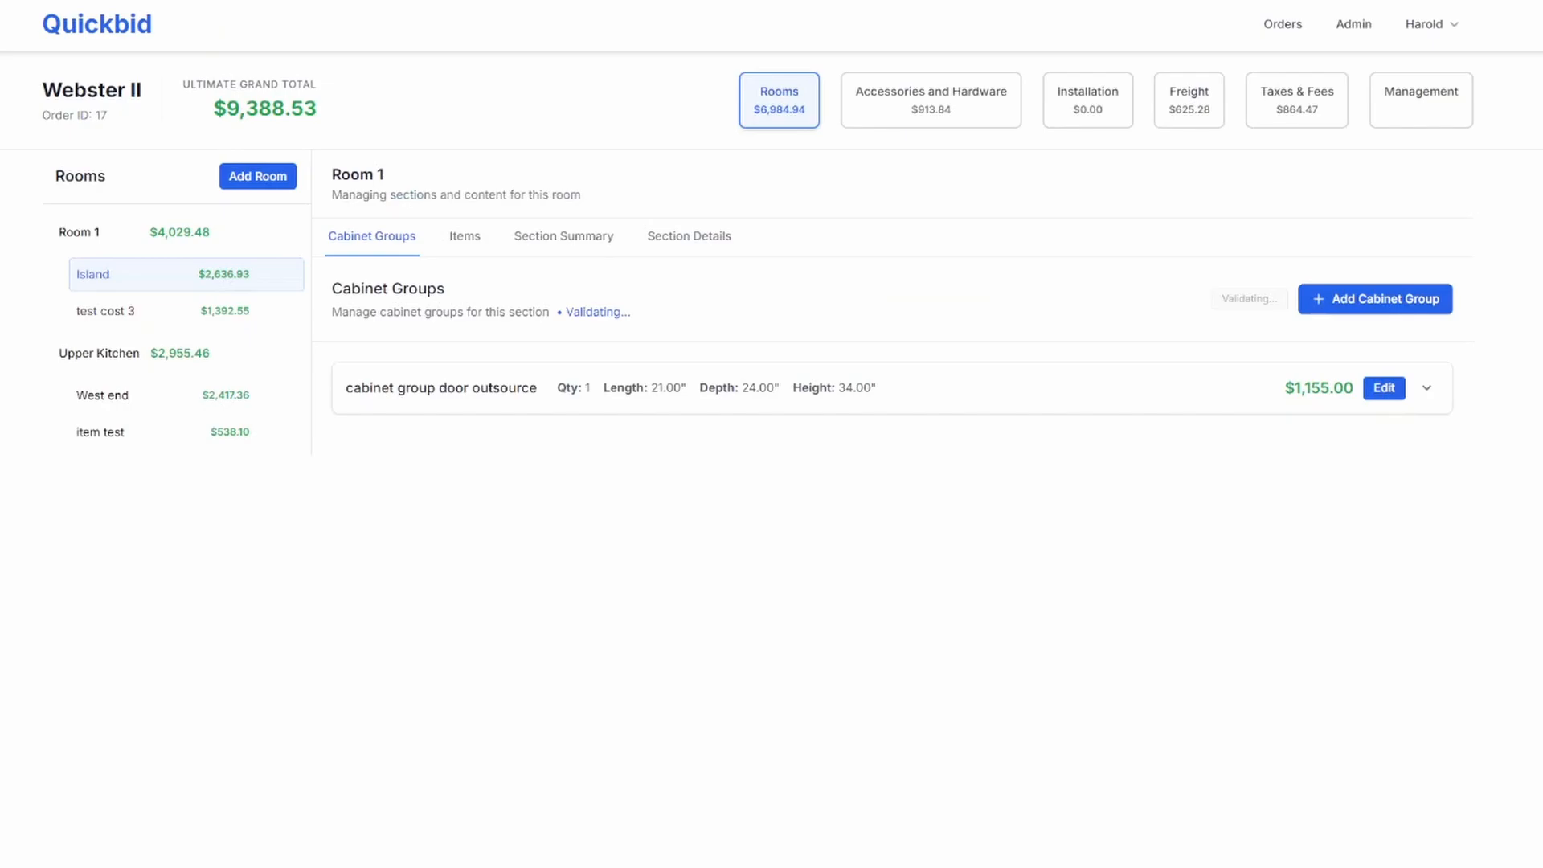
click(1375, 109)
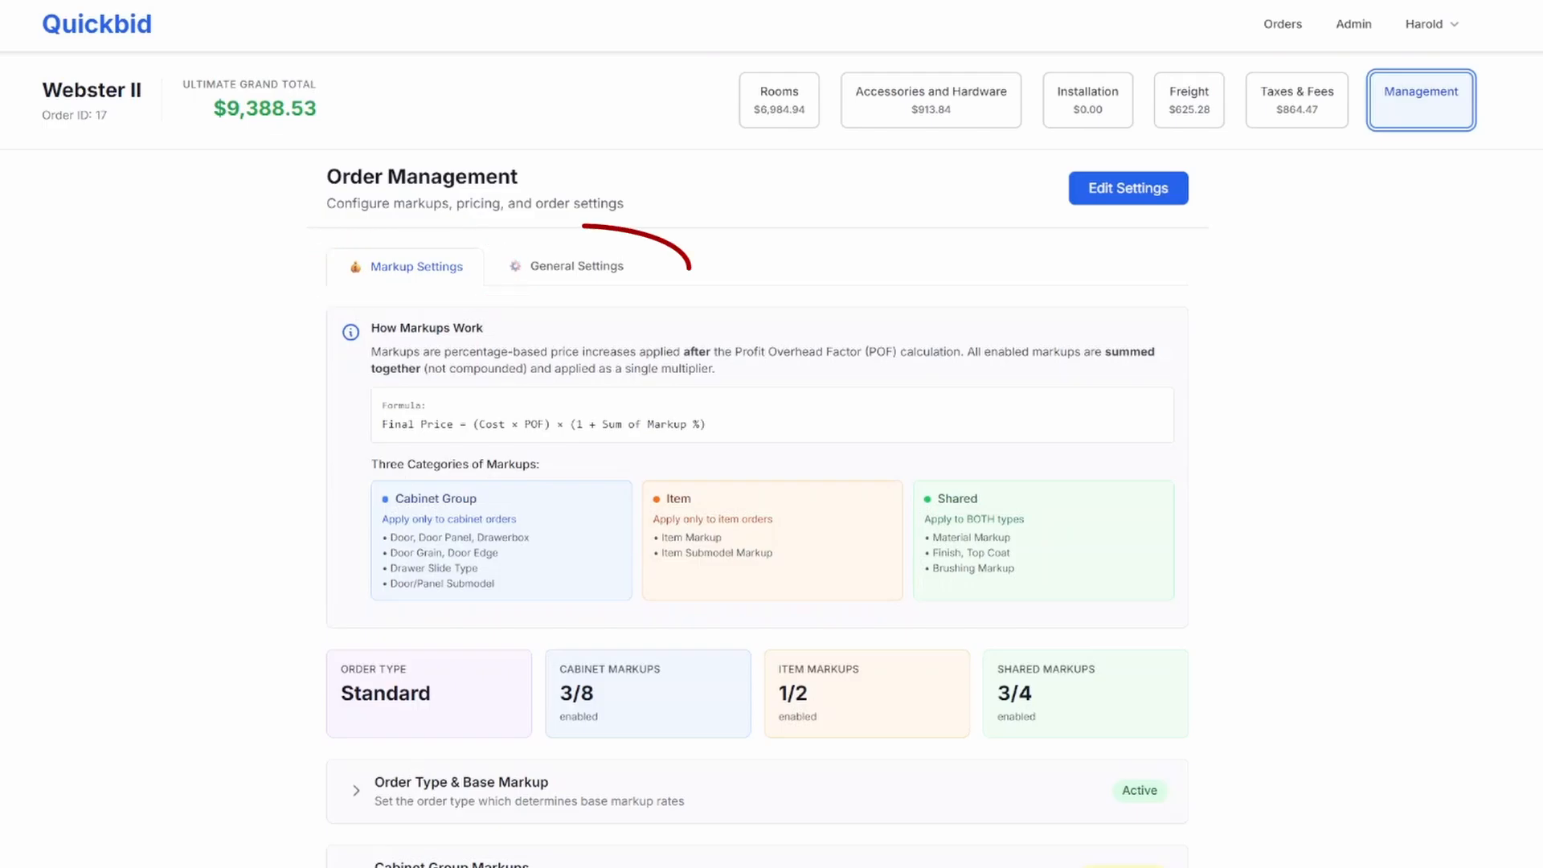
click(564, 270)
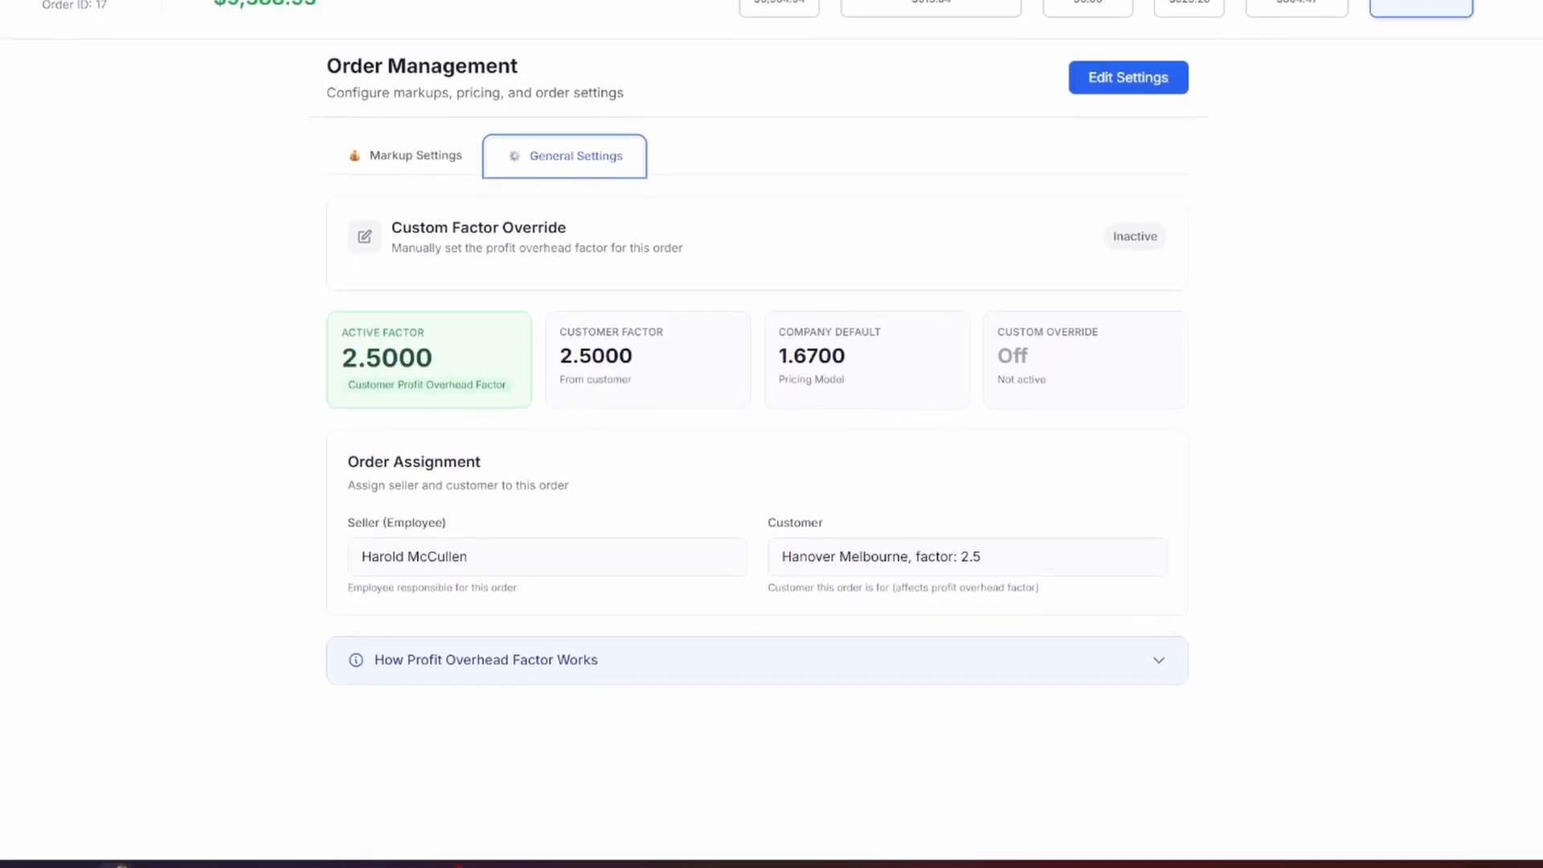
click(1161, 86)
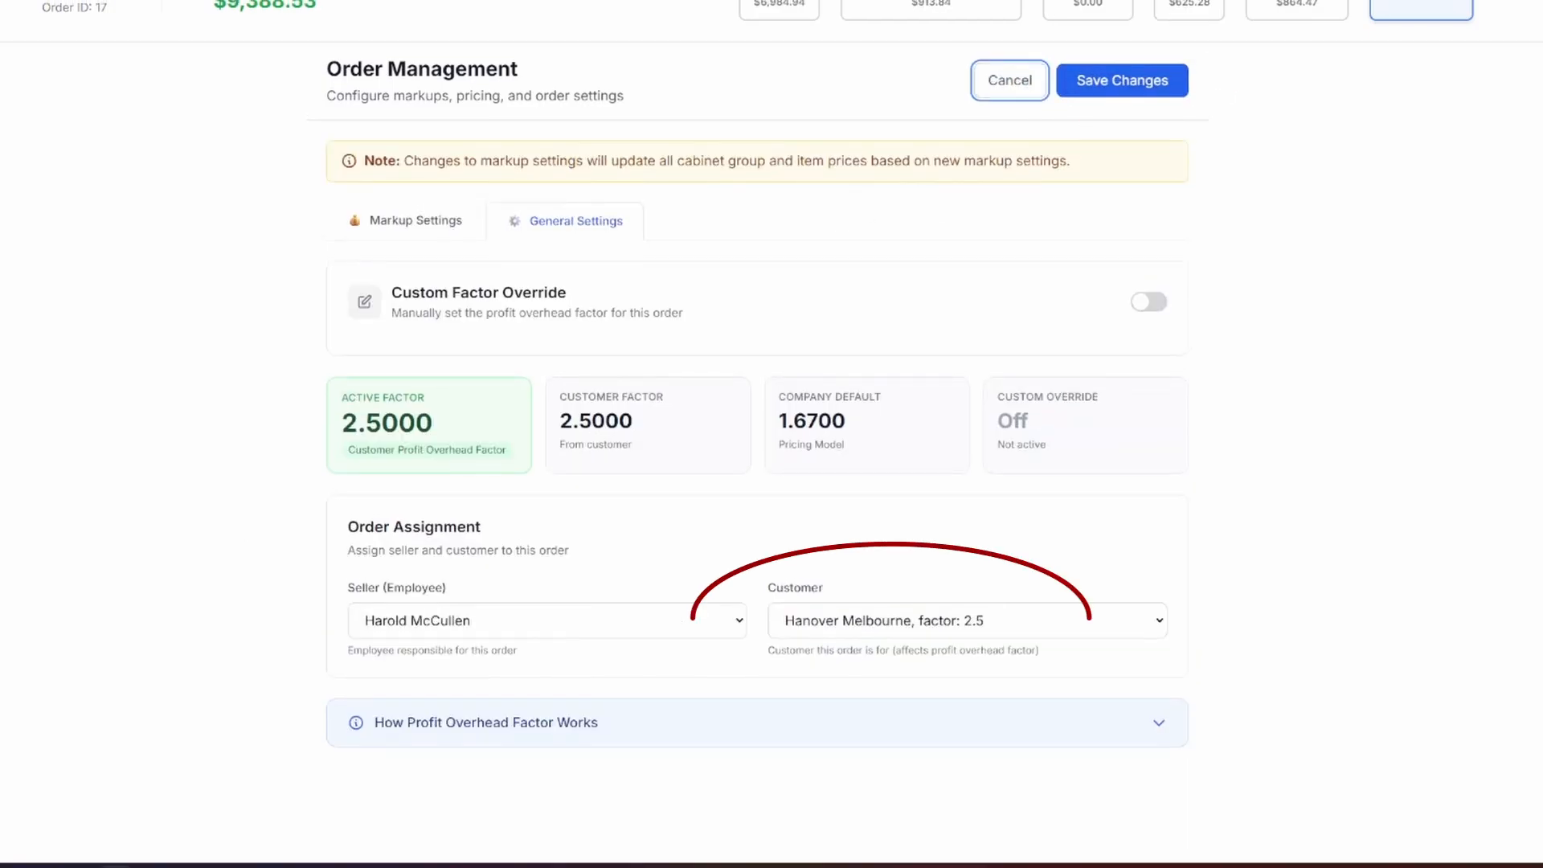
click(899, 623)
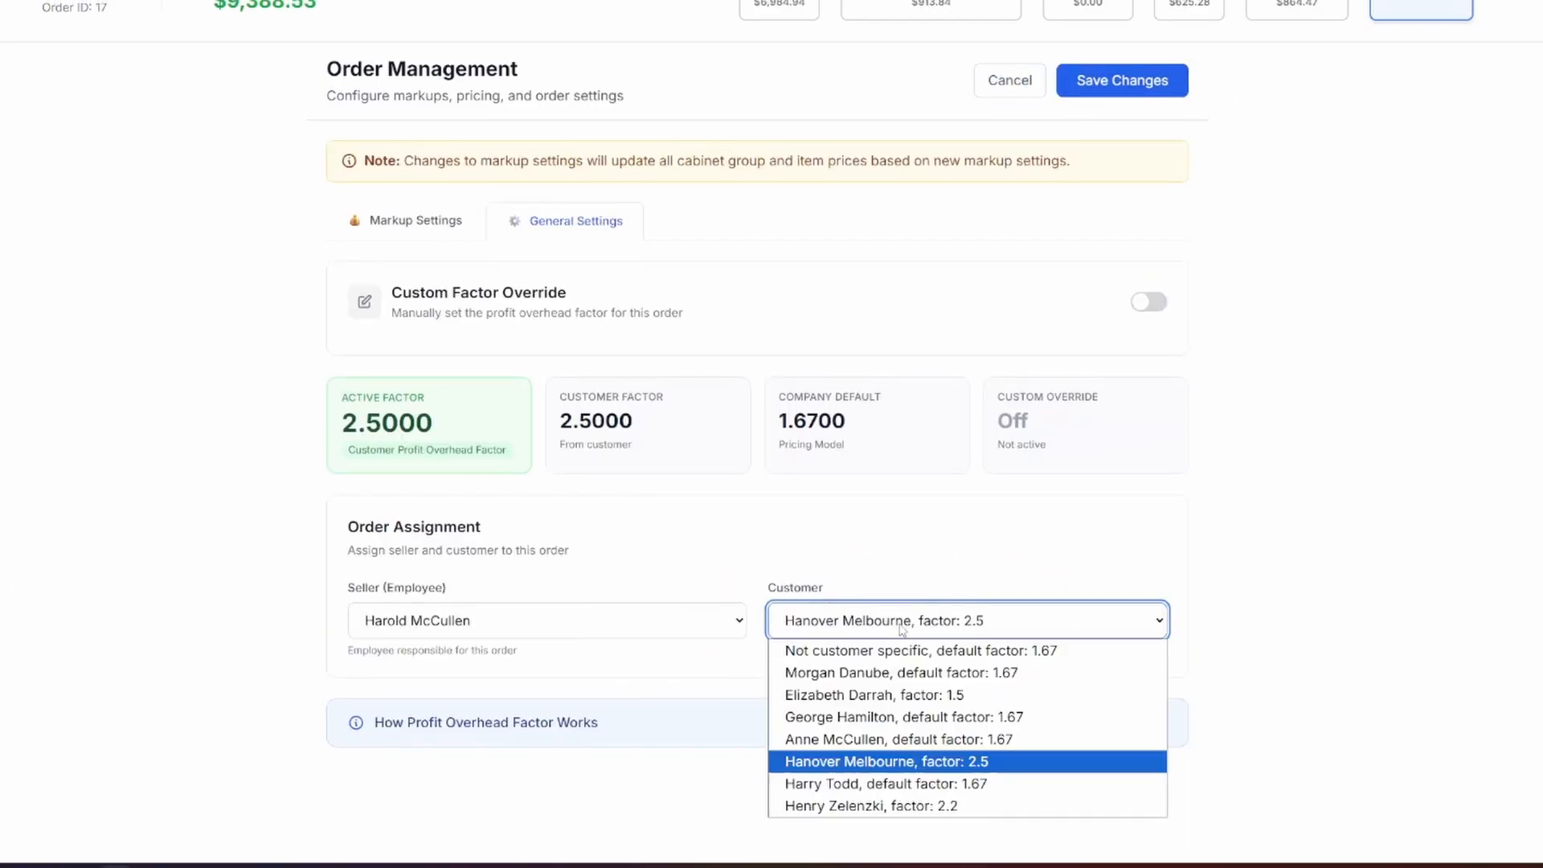
click(884, 652)
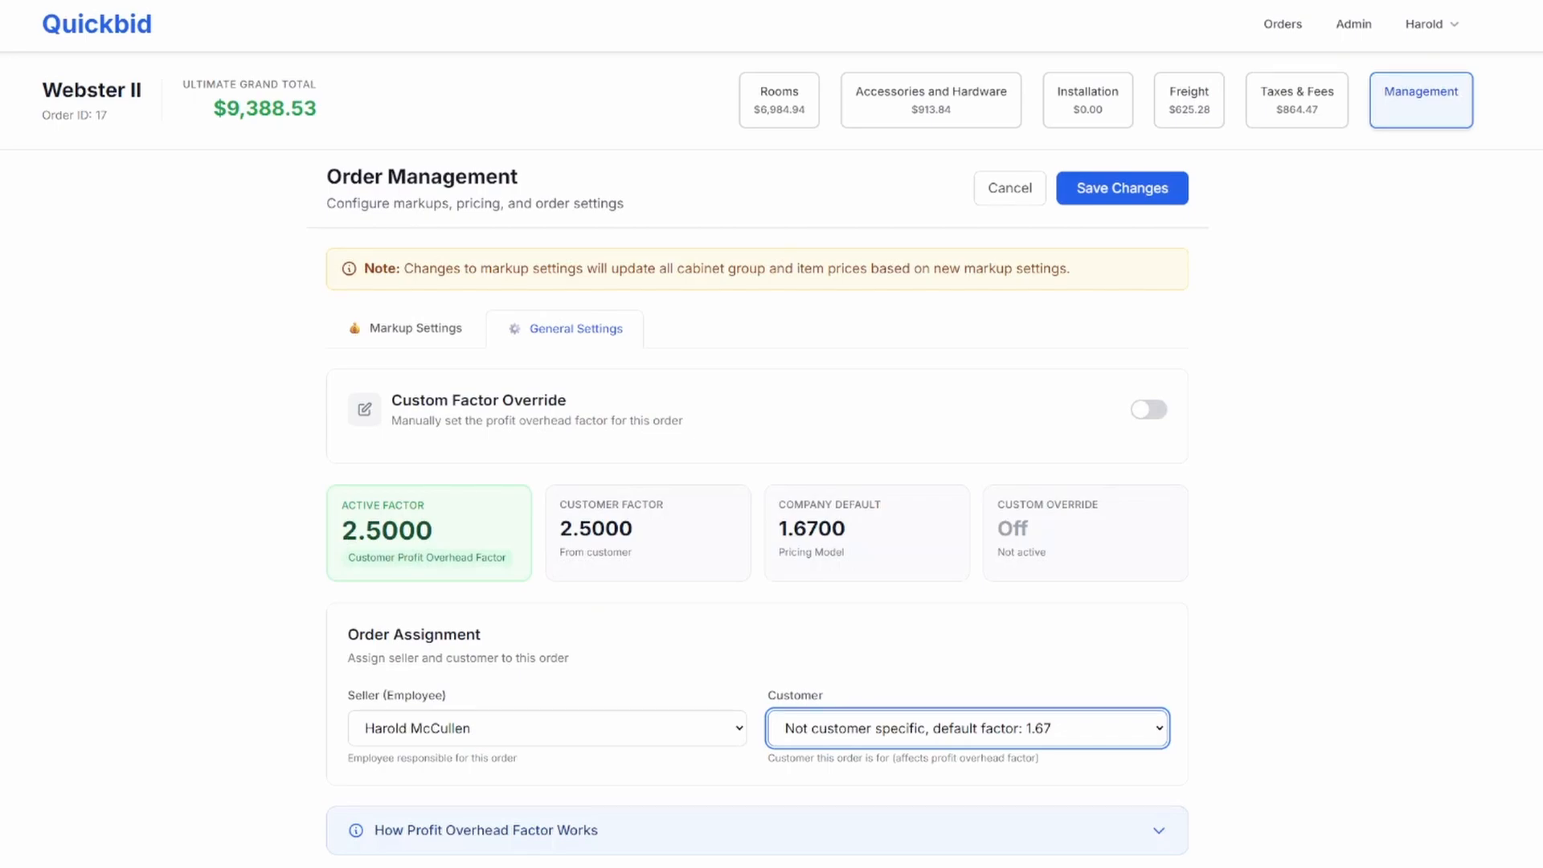
click(1181, 196)
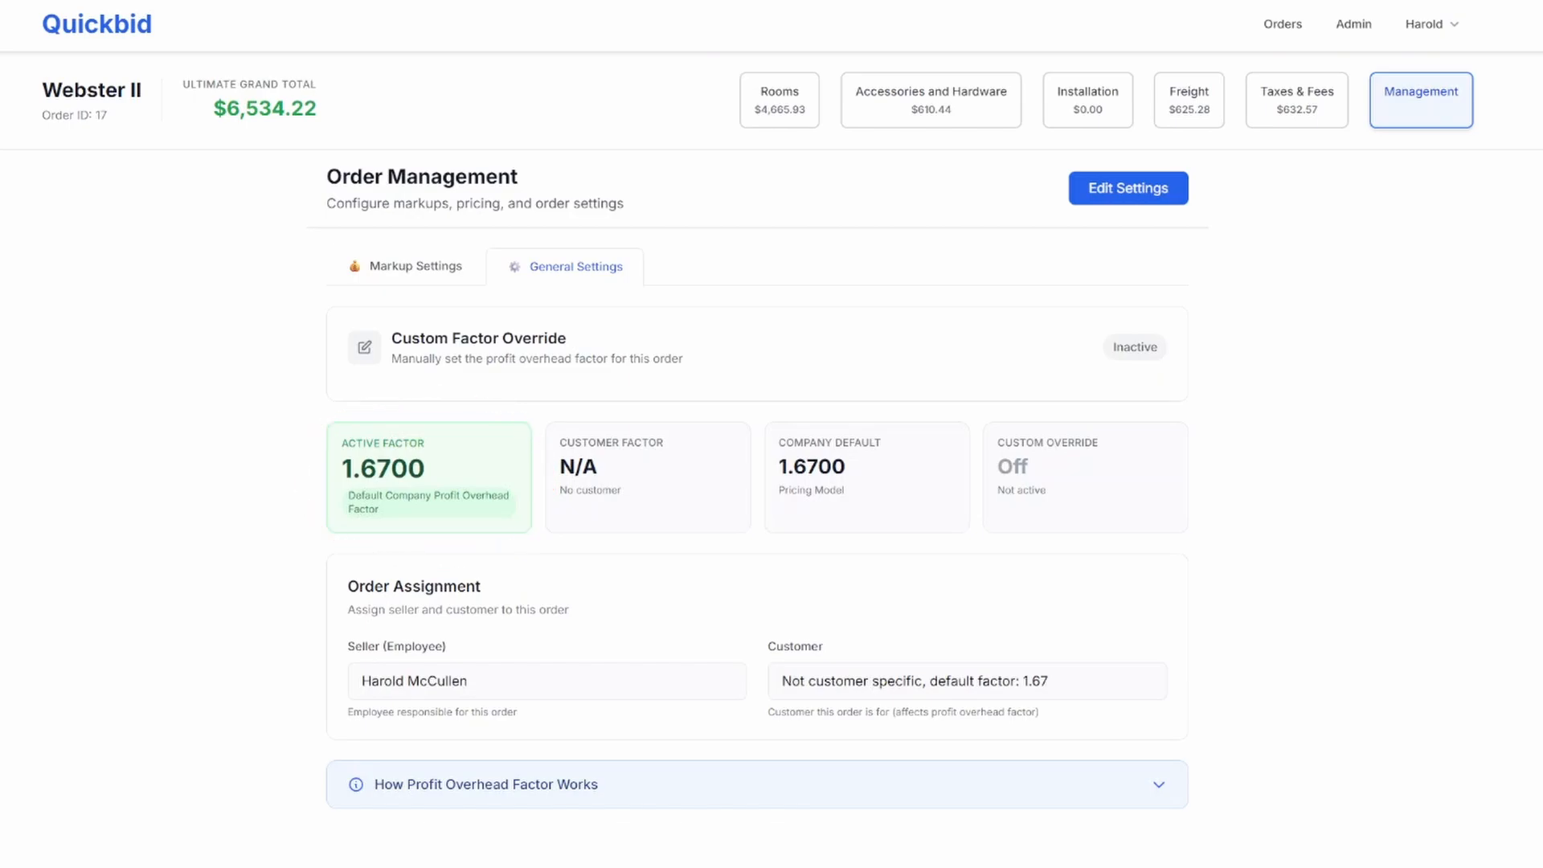
Open the annual overhead costs list of the simulation calculator in the admin pricing model.
click(1358, 24)
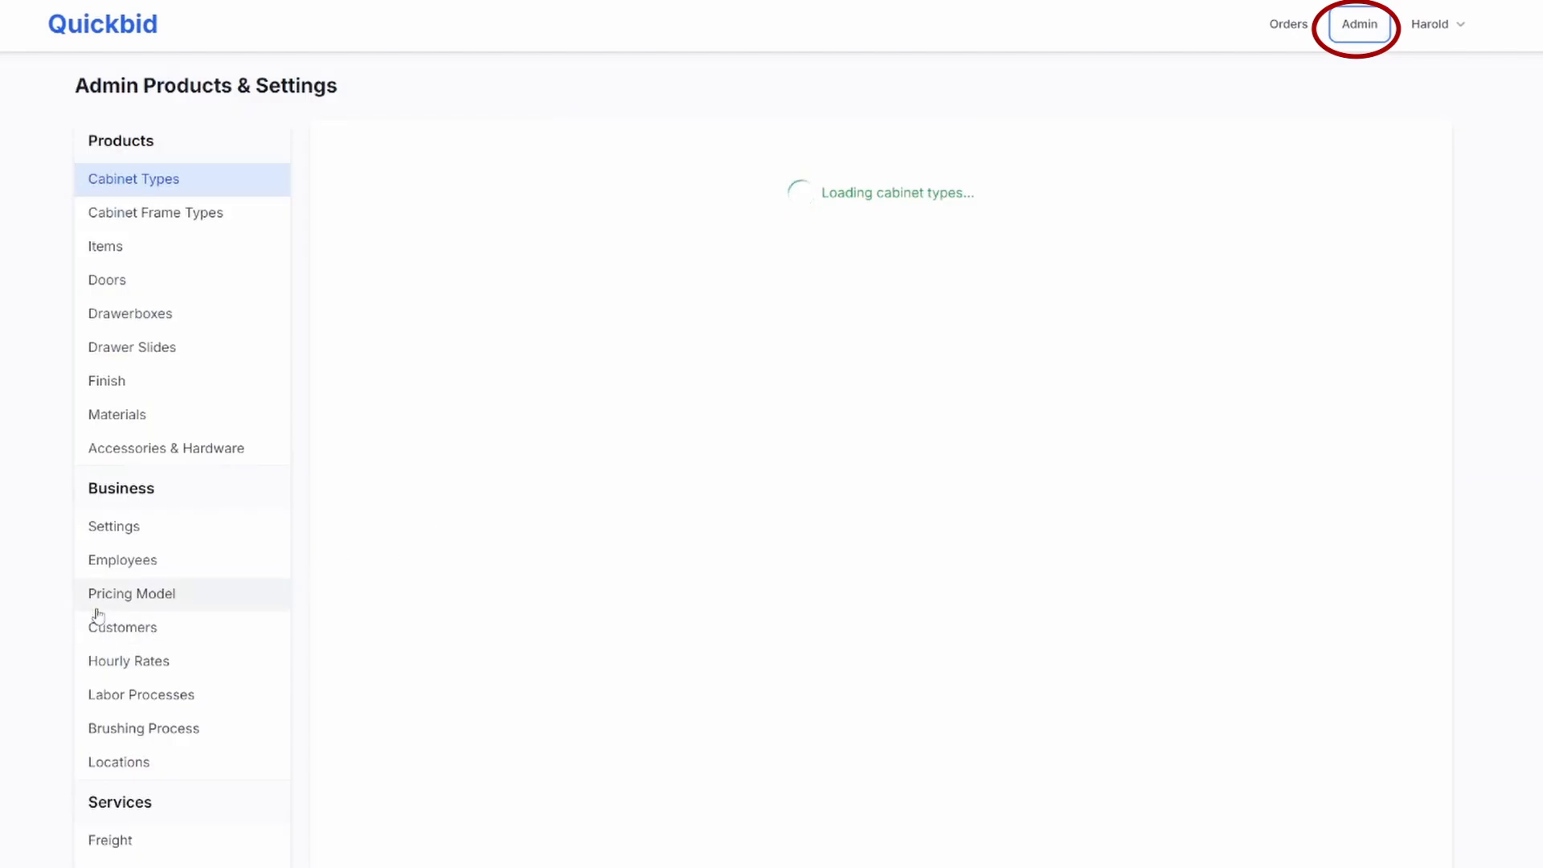
click(104, 593)
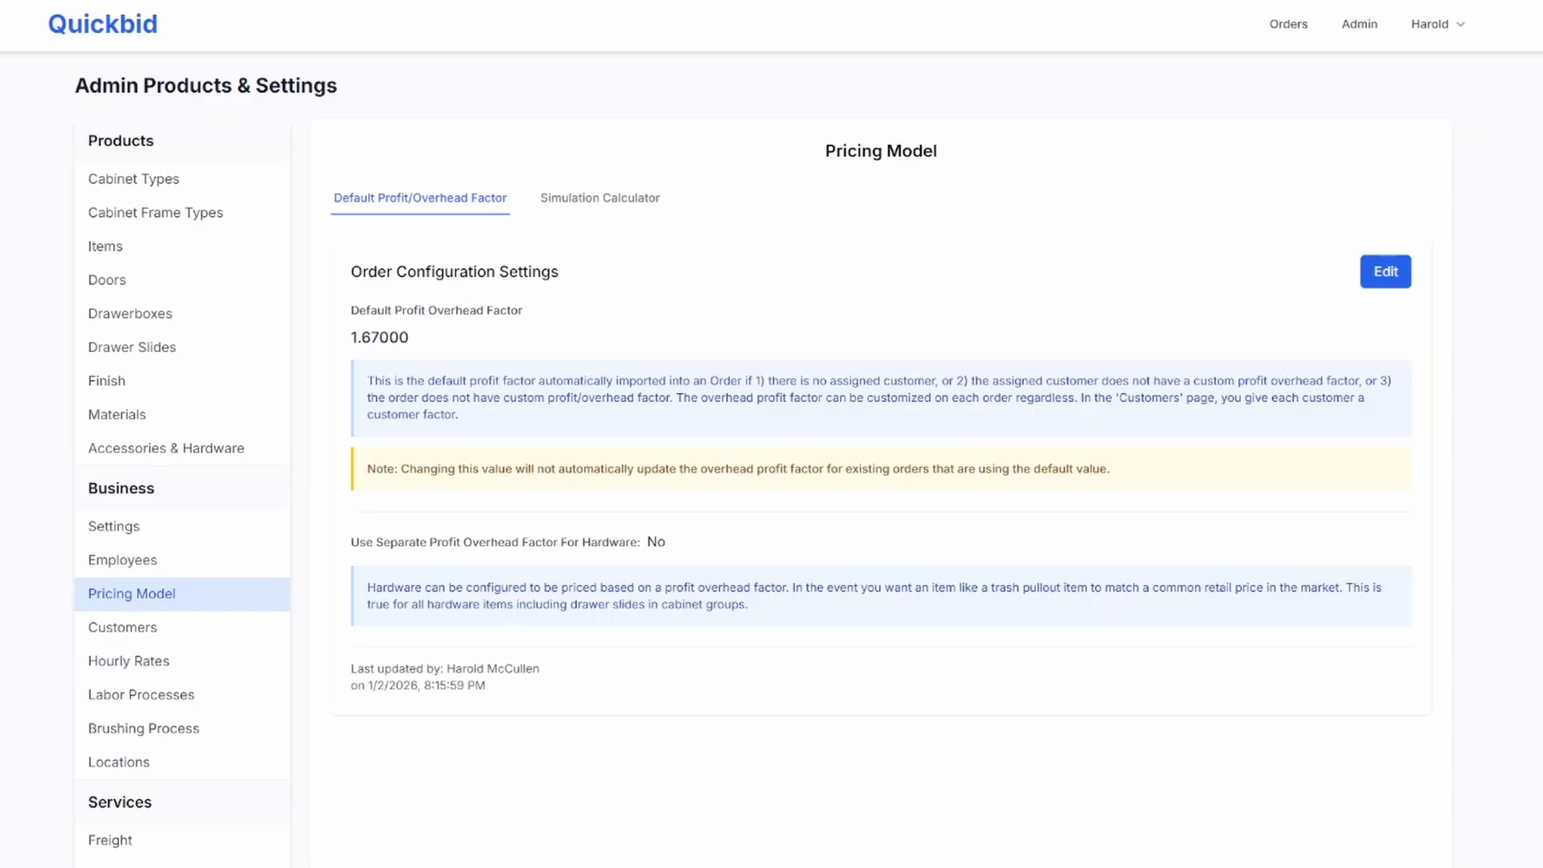
click(613, 205)
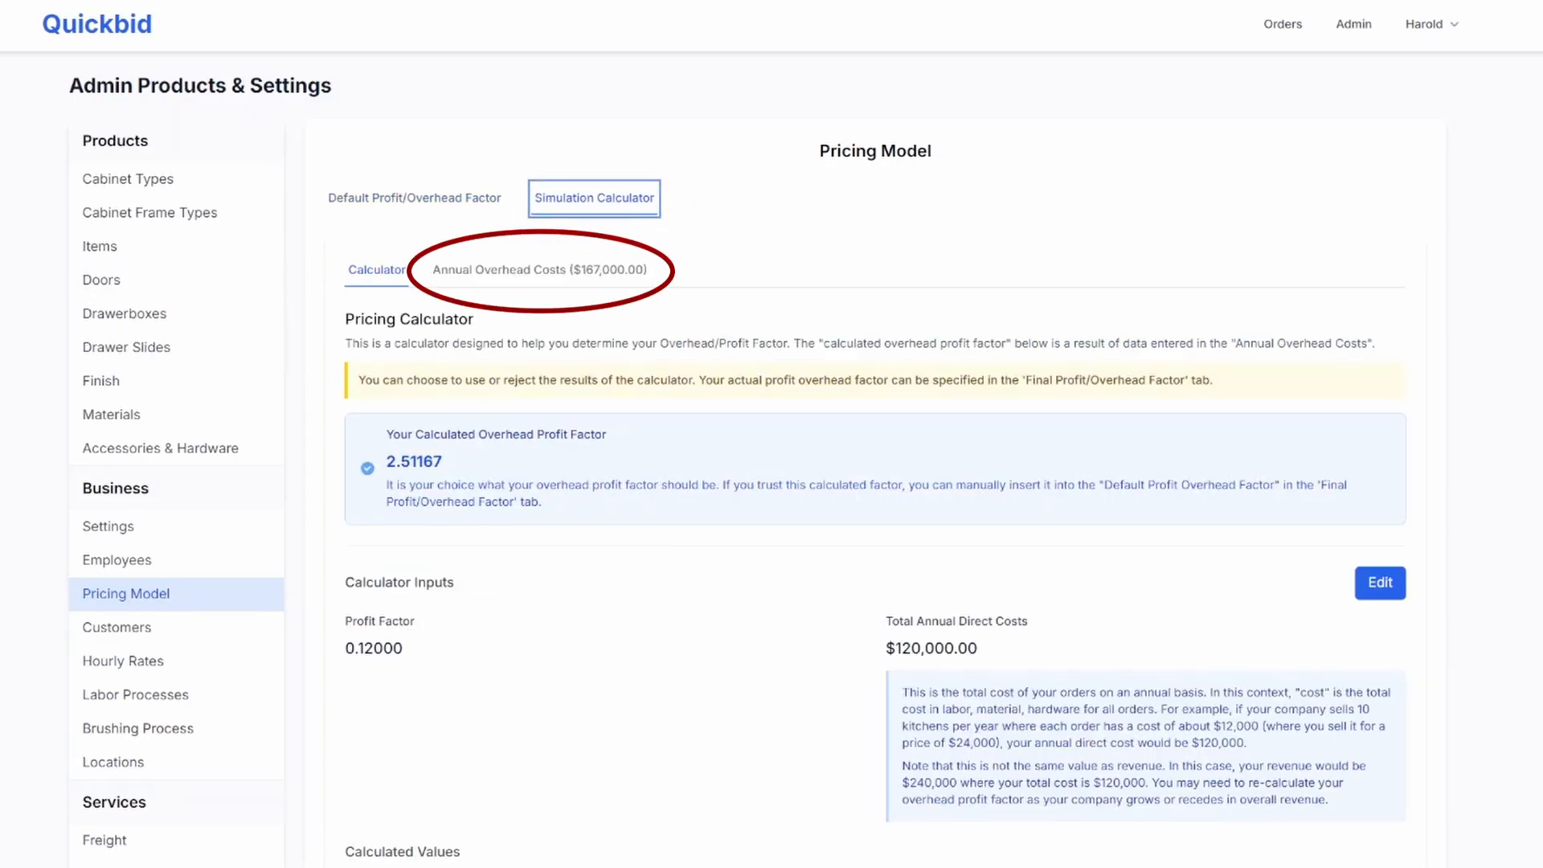
click(506, 269)
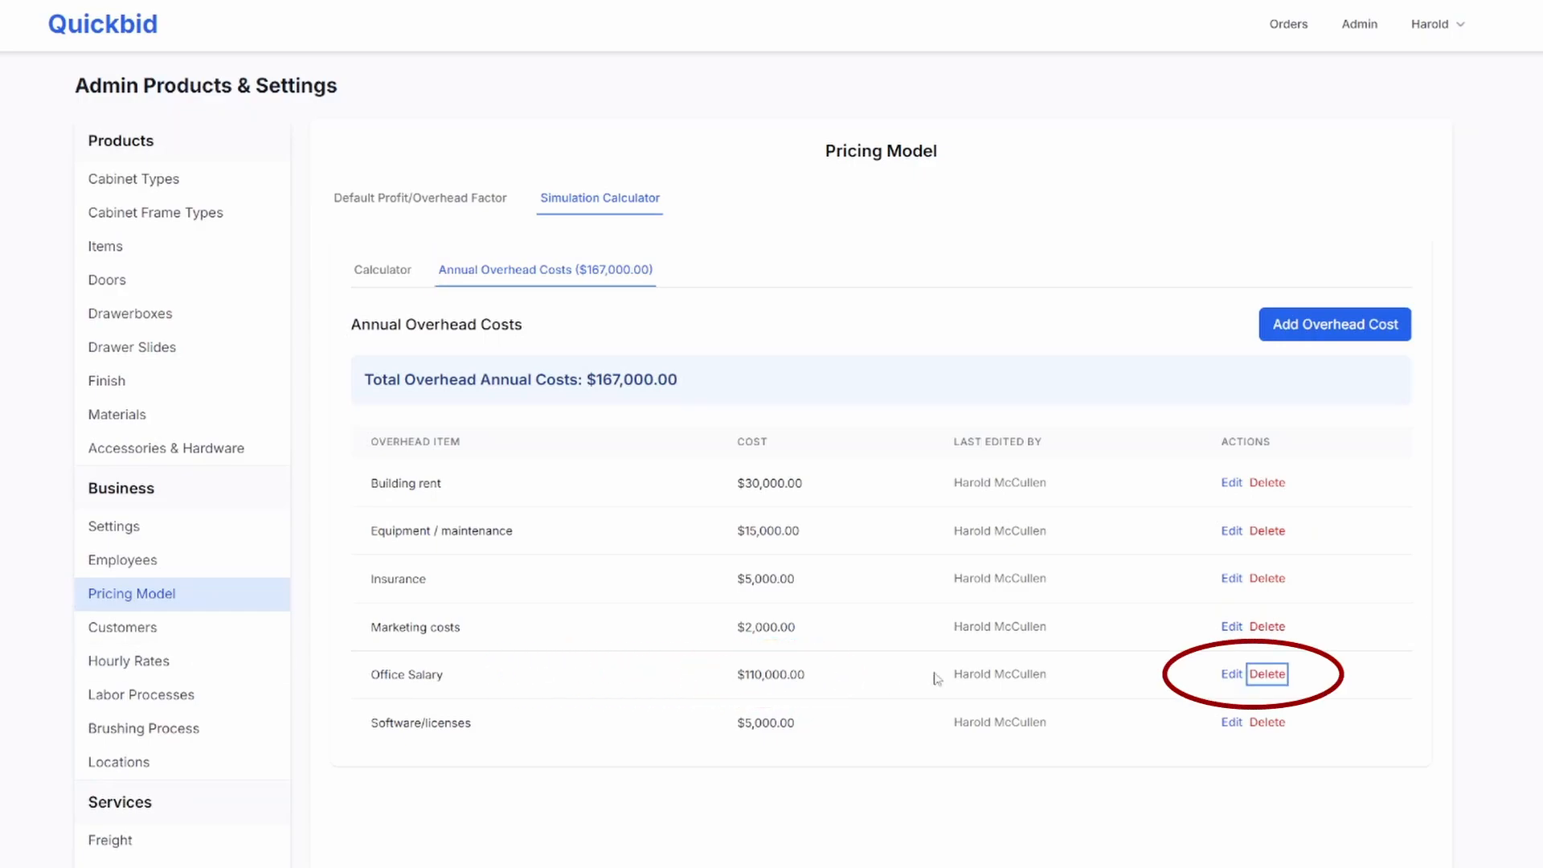
click(1231, 675)
click(809, 687)
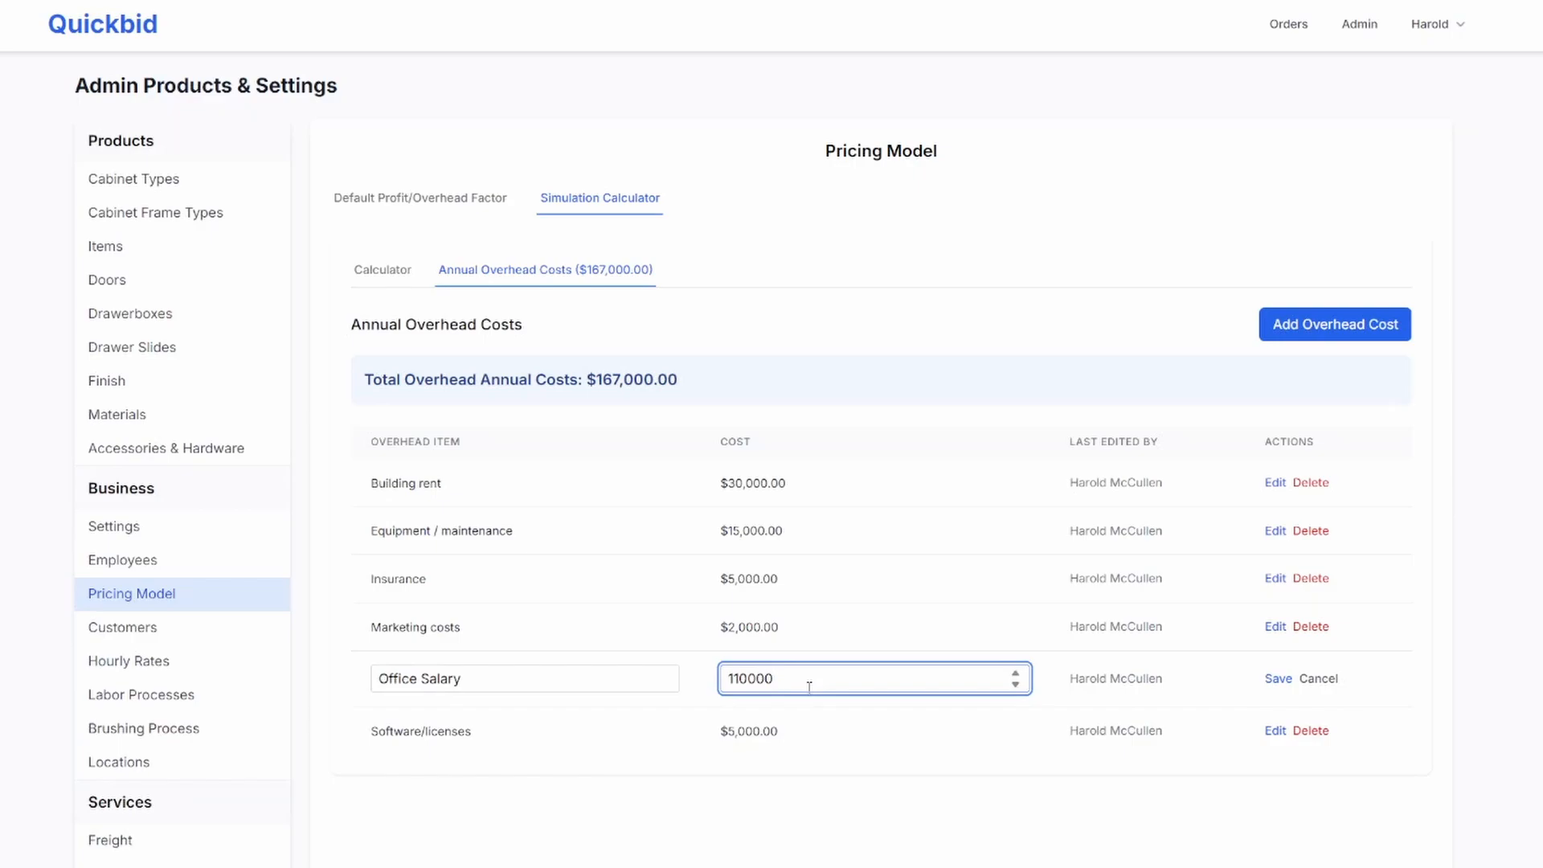
key(BackSpace)
key(BackSpace)
key(BackSpace)
key(BackSpace)
key(BackSpace)
key(BackSpace)
text(0)
click(1318, 683)
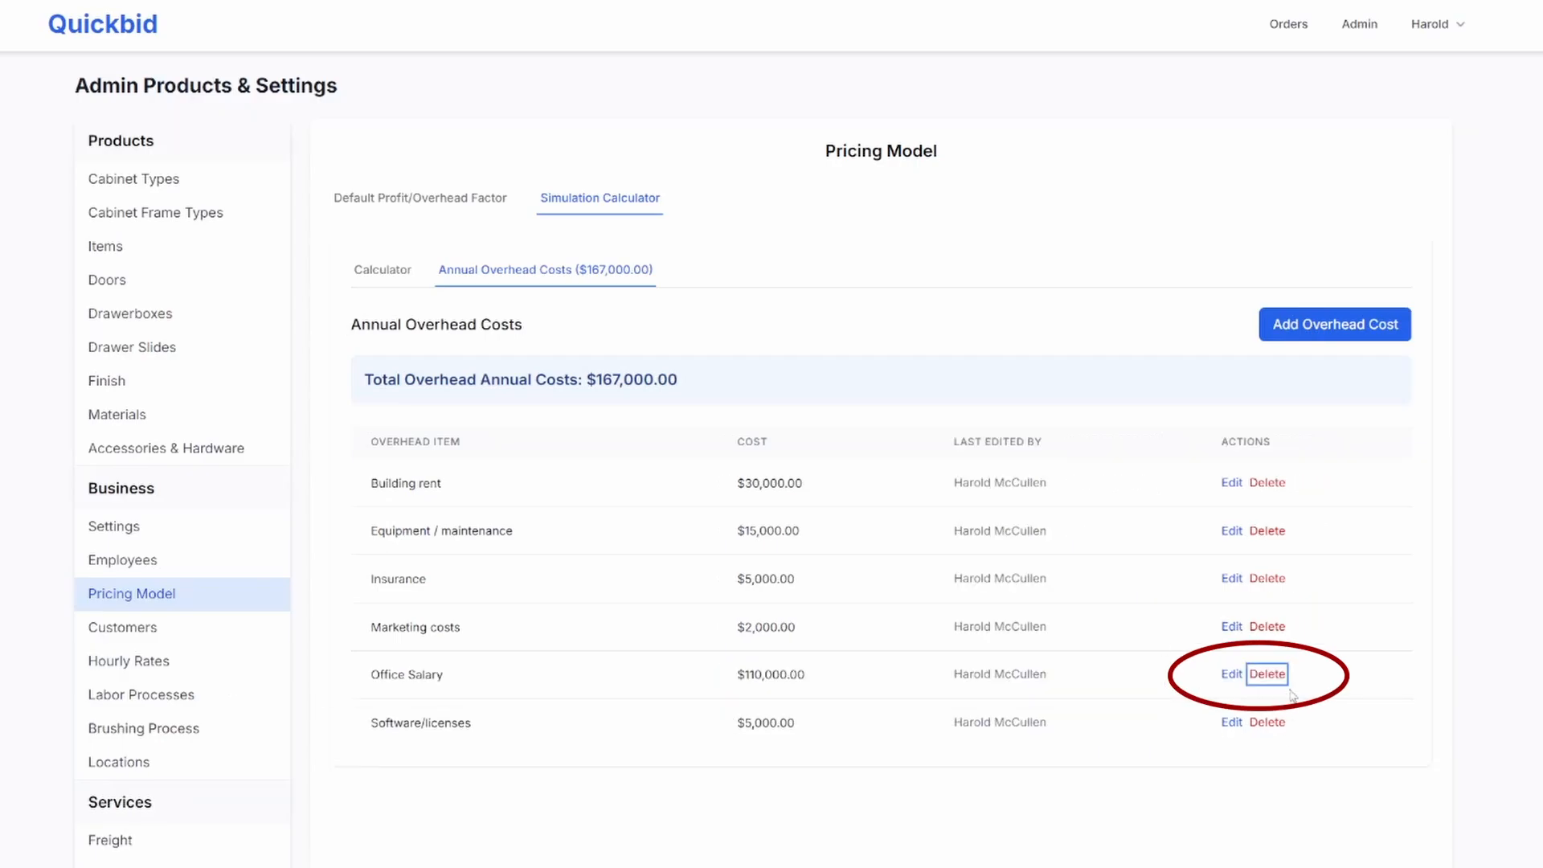
Delete the Office Salary item from the annual overhead costs and confirm the deletion.
click(1269, 678)
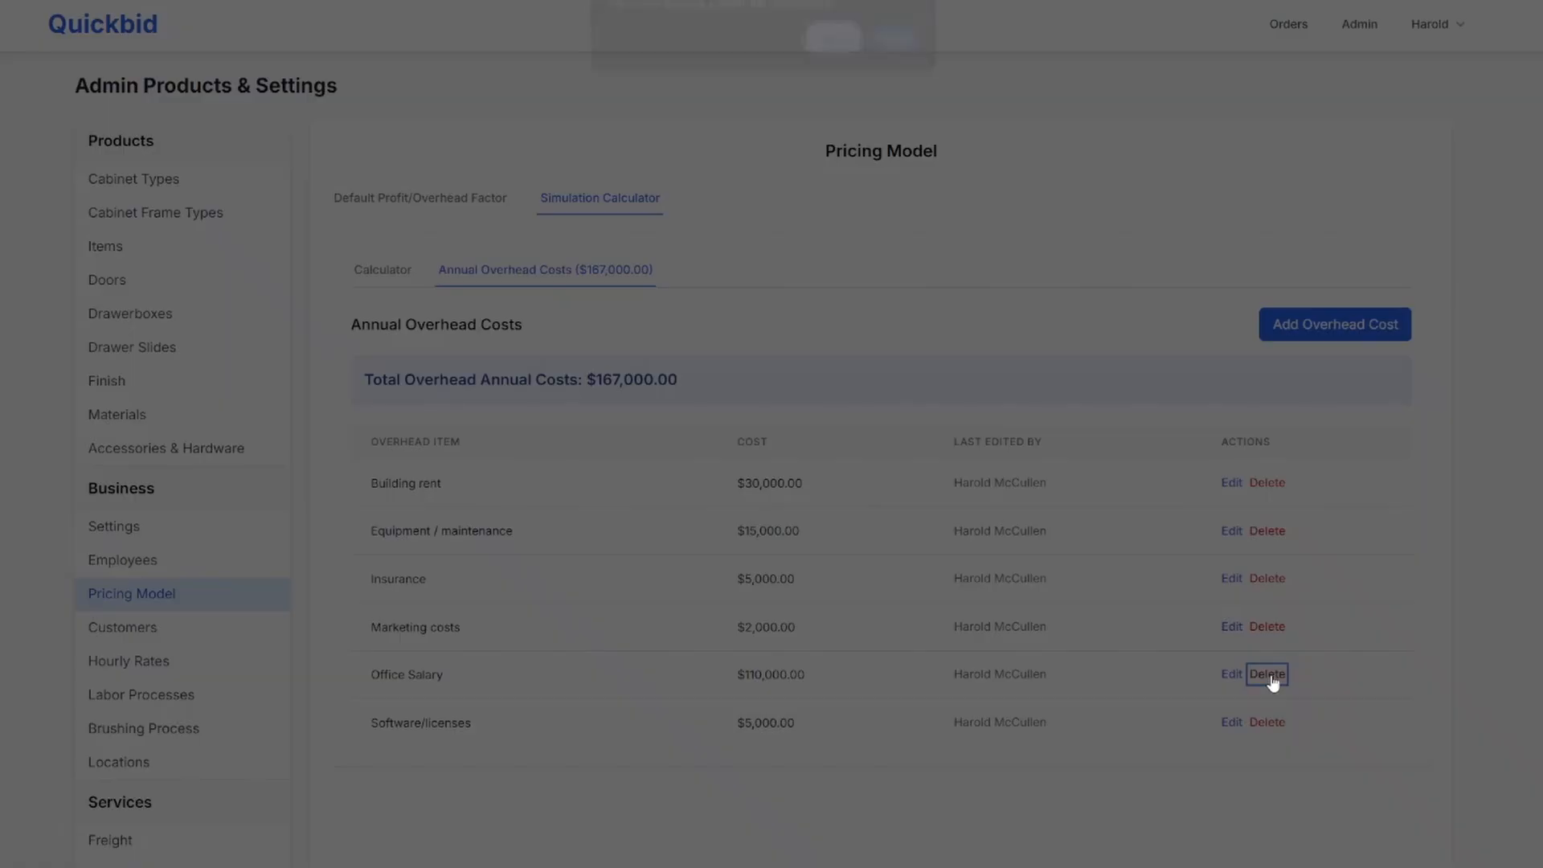
click(830, 52)
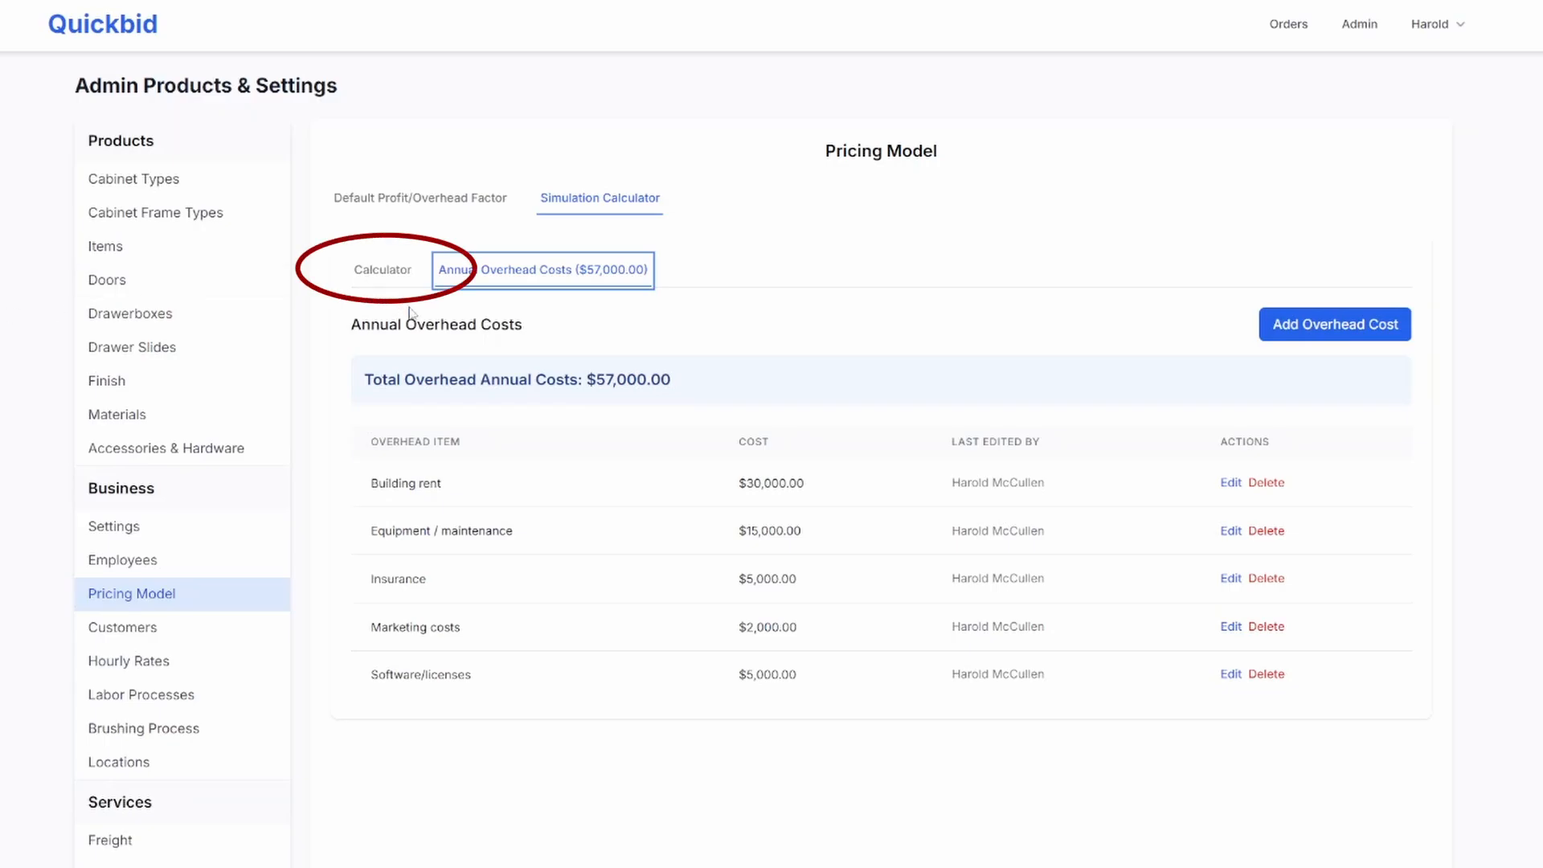
In the pricing calculator's inputs, set the total annual direct costs to 120000 and save.
click(383, 270)
scroll(771, 434, down, 3)
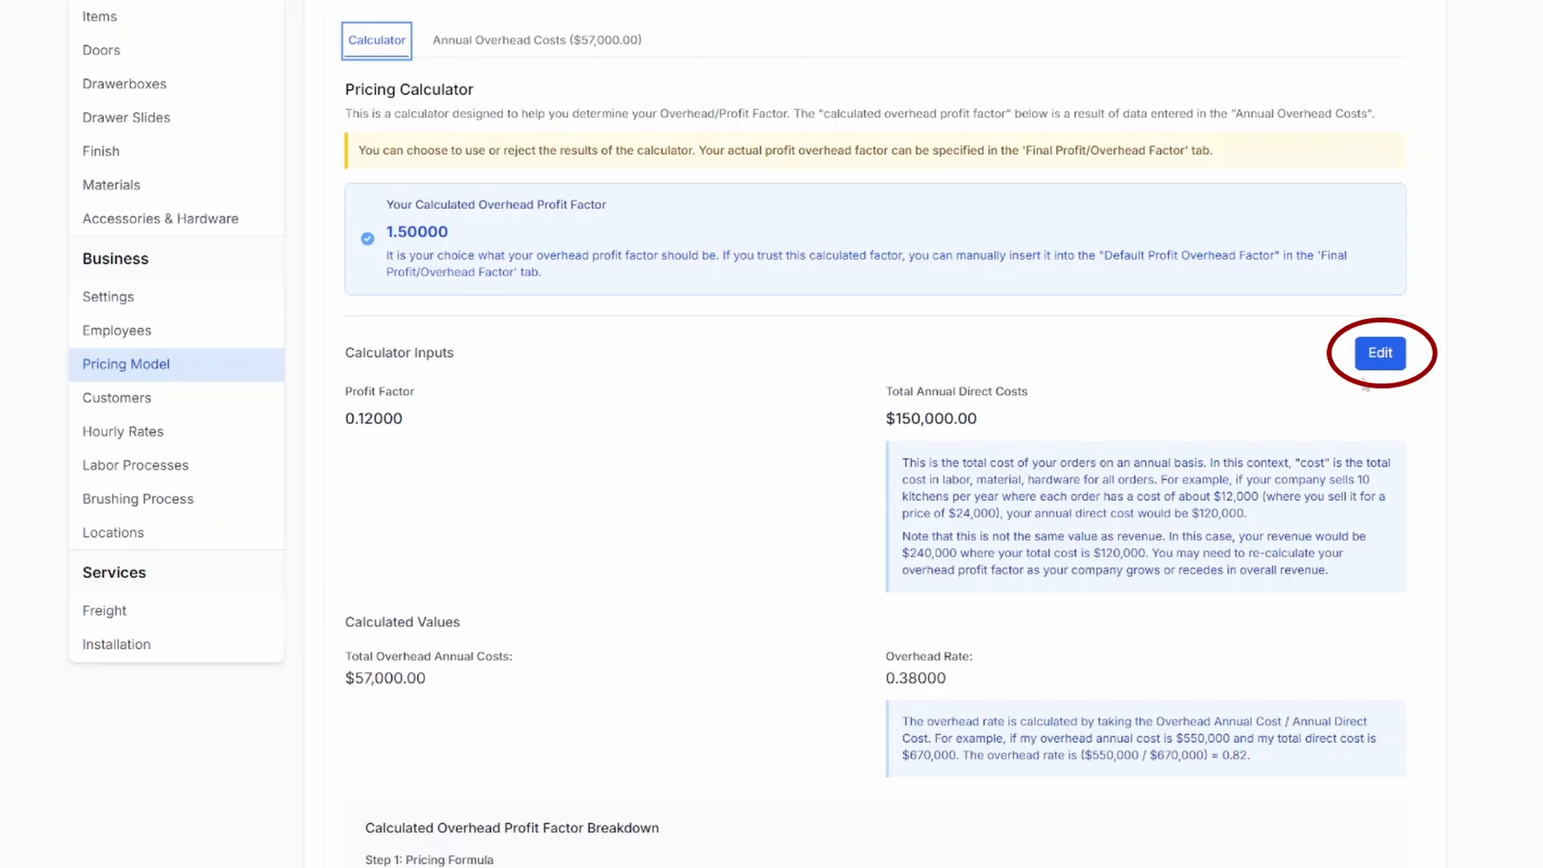
click(1380, 353)
drag(975, 408, 888, 410)
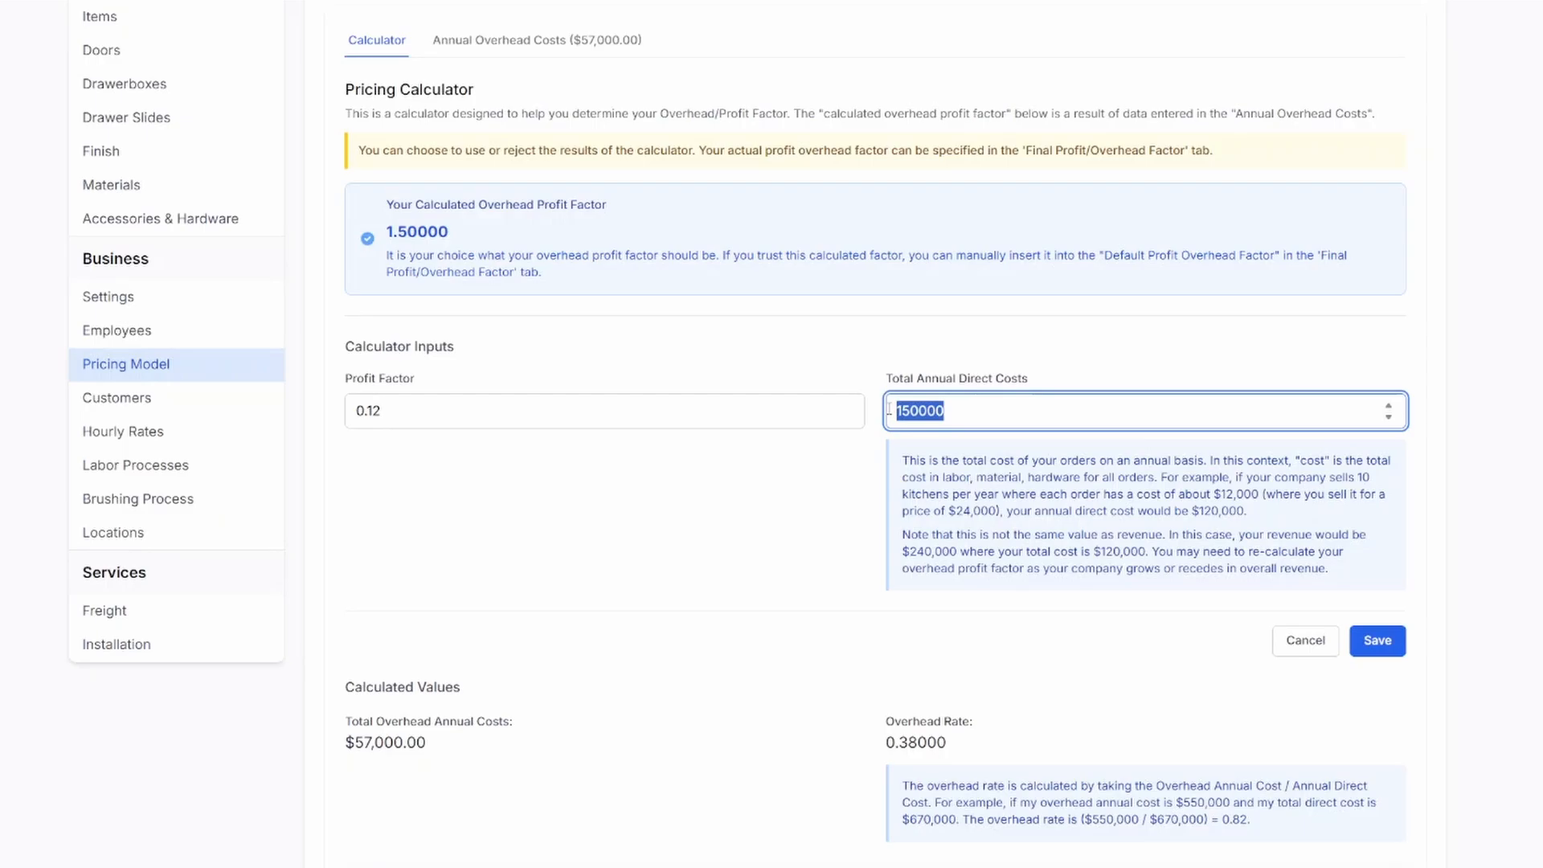
text(120000)
click(1379, 647)
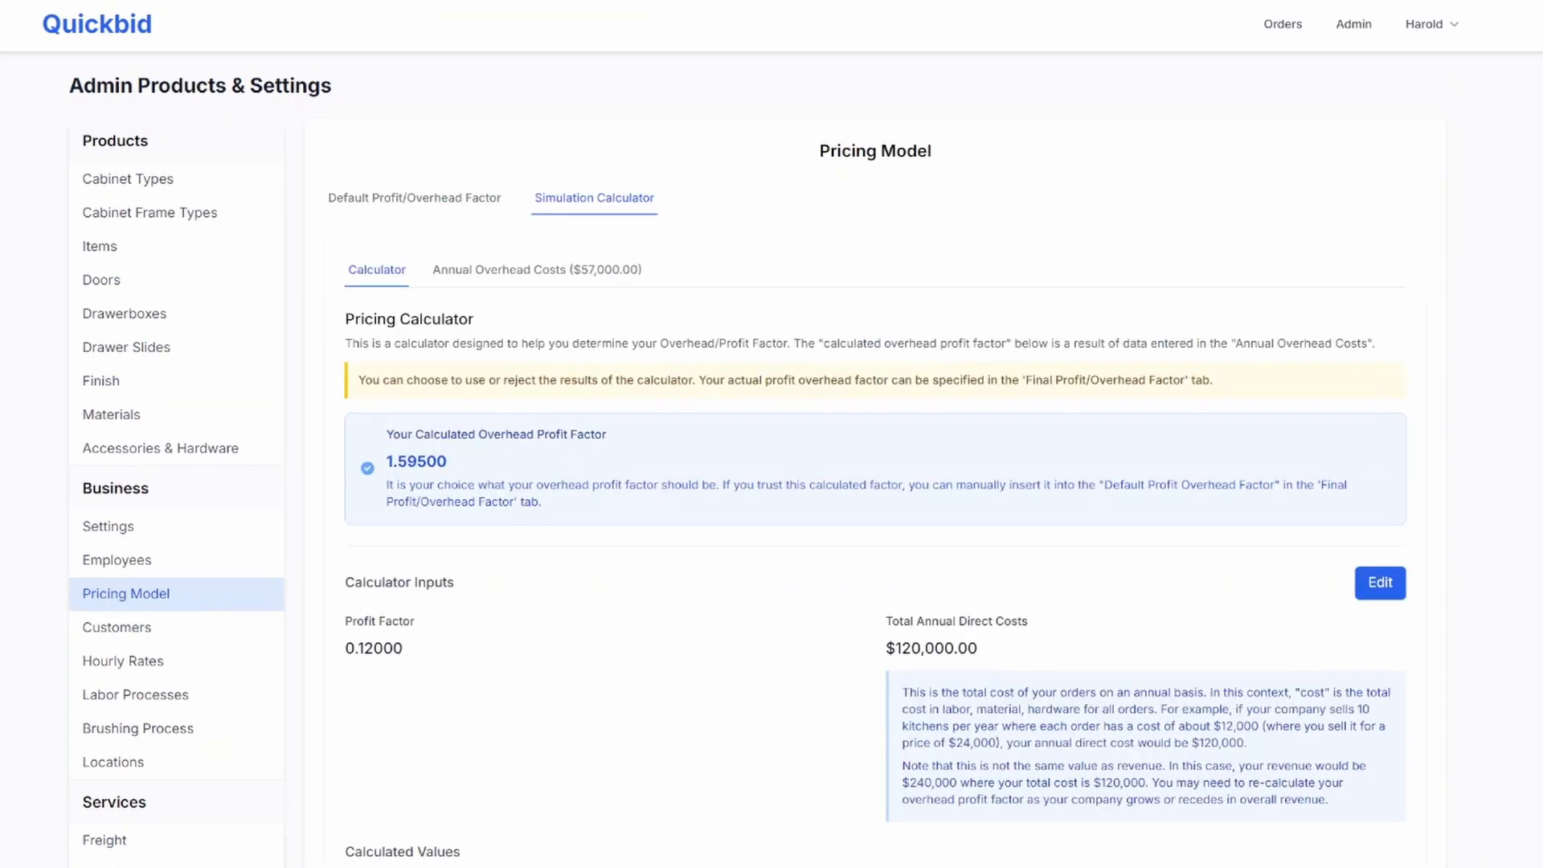
Set the pricing calculator's profit factor to 0.15 and save the inputs.
scroll(421, 688, down, 3)
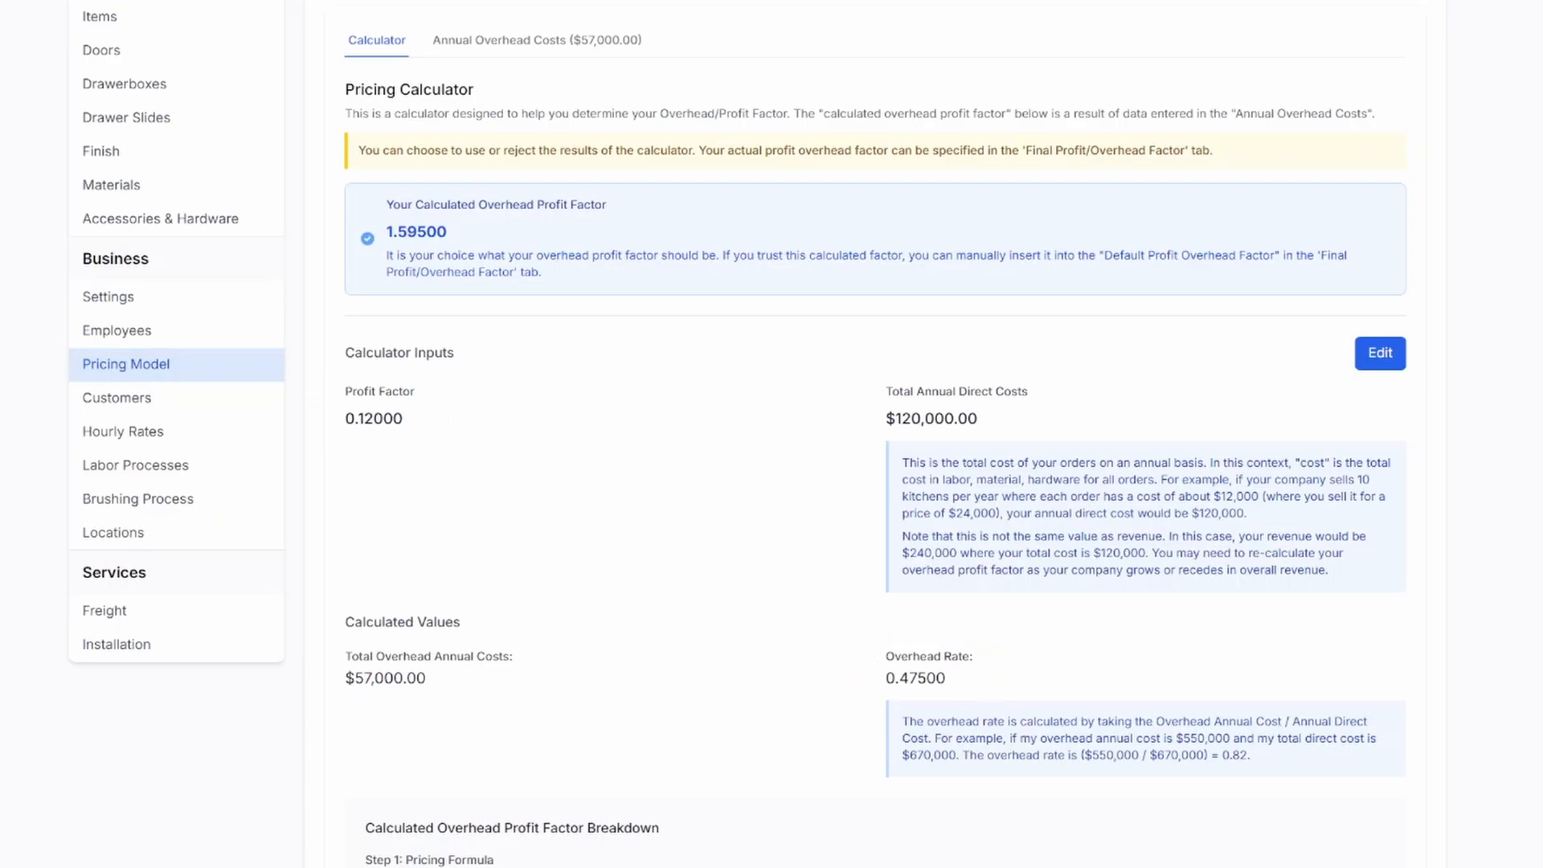
click(1380, 352)
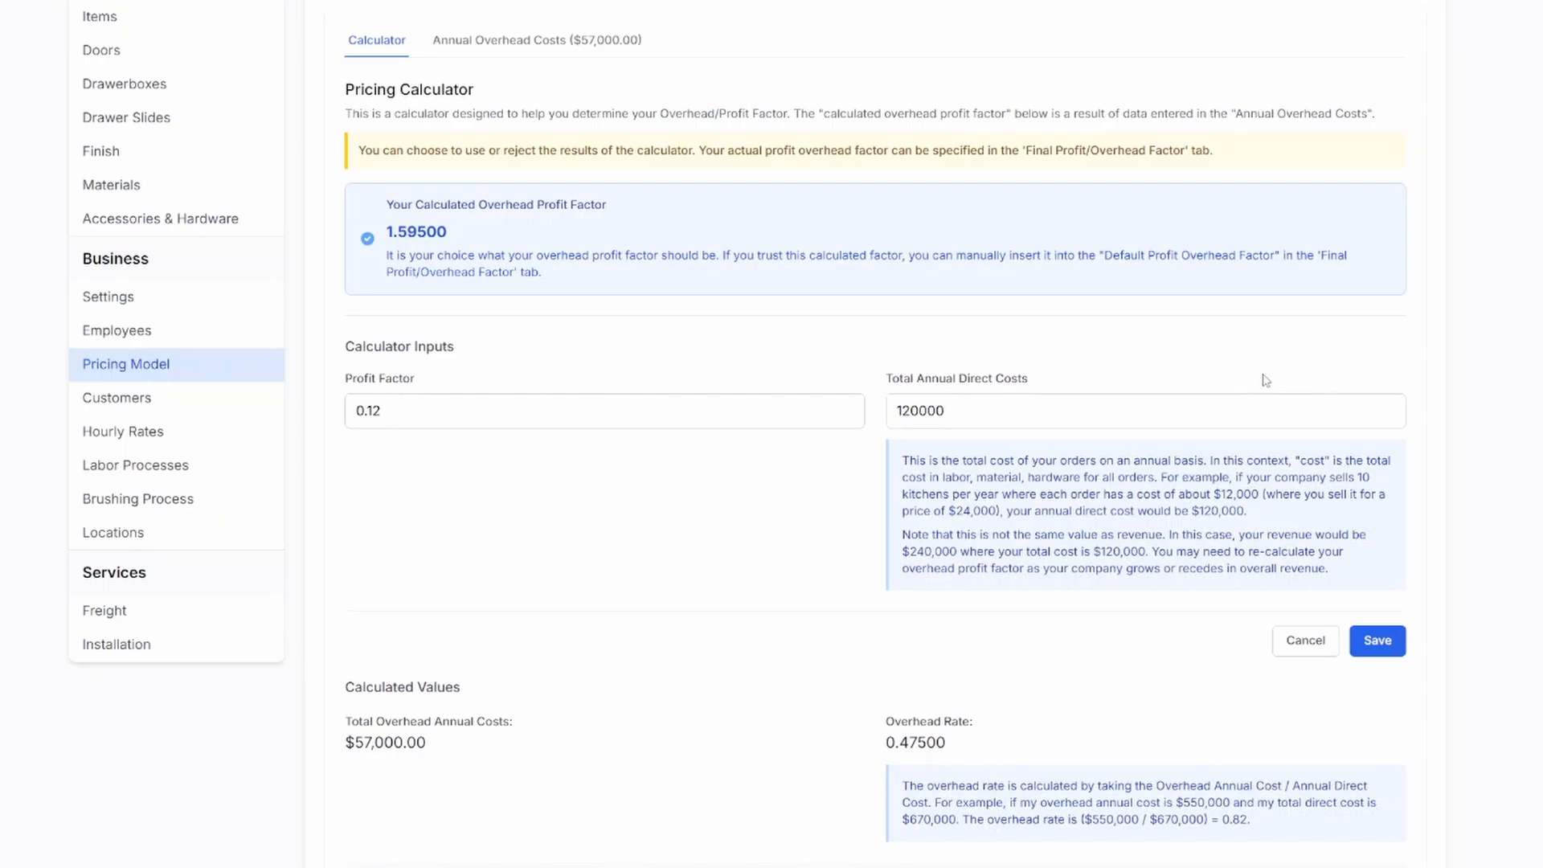
click(471, 428)
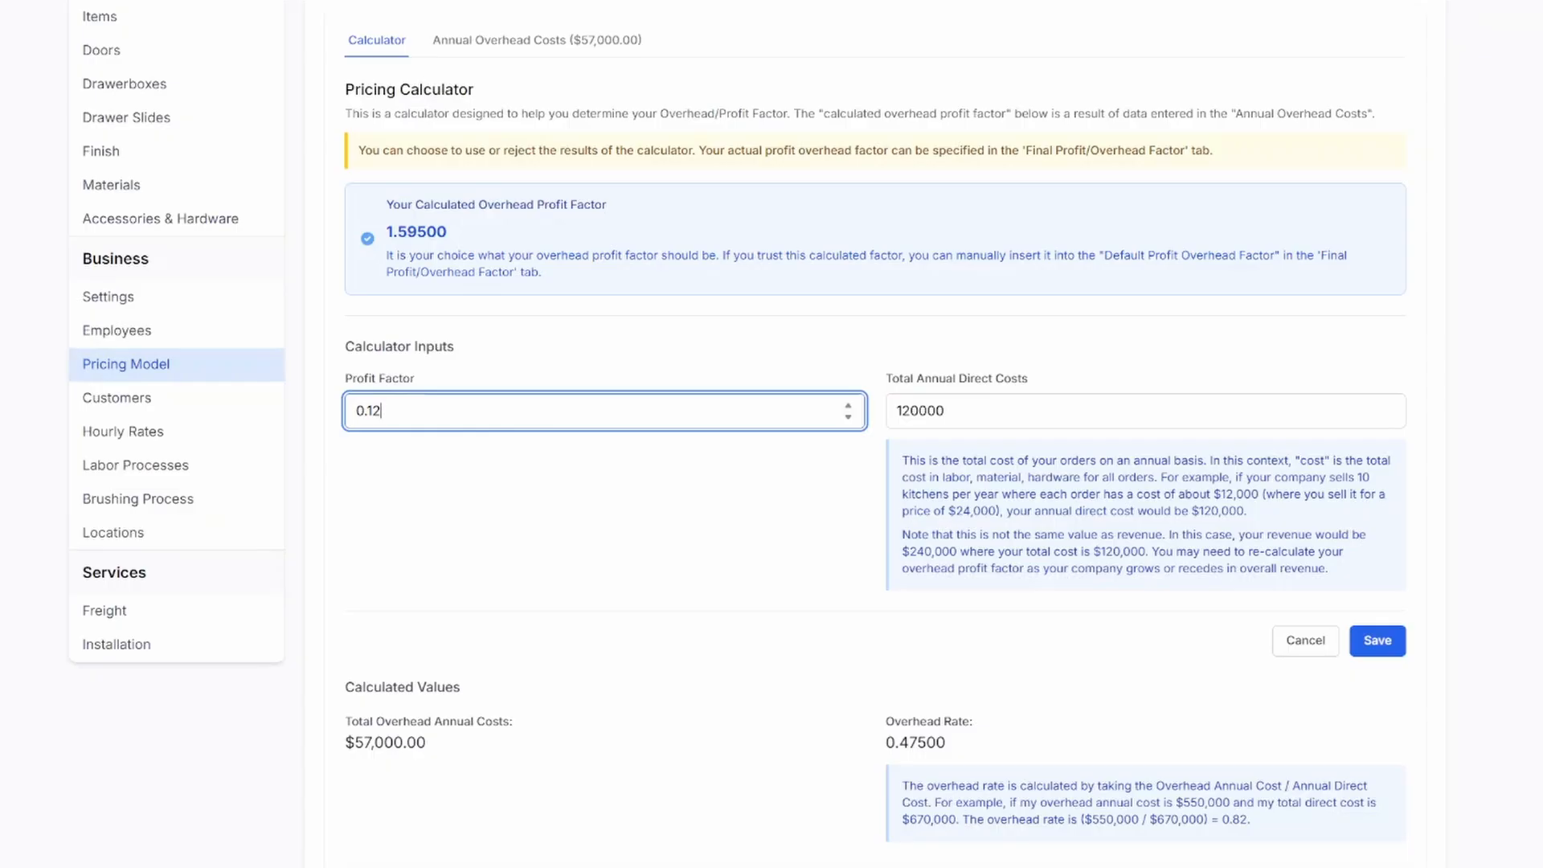
key(BackSpace)
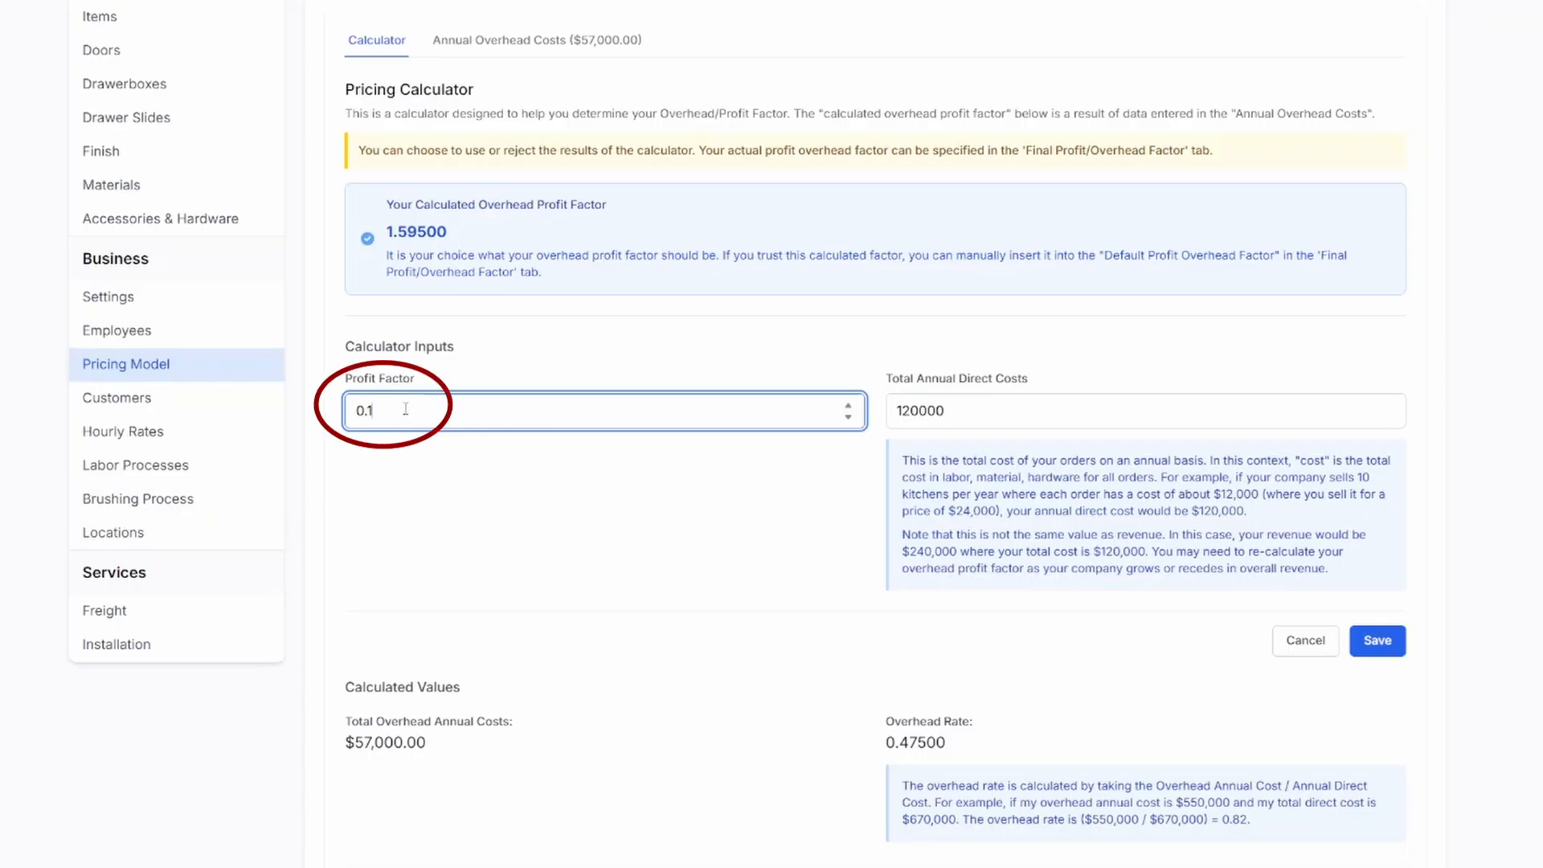
text(5)
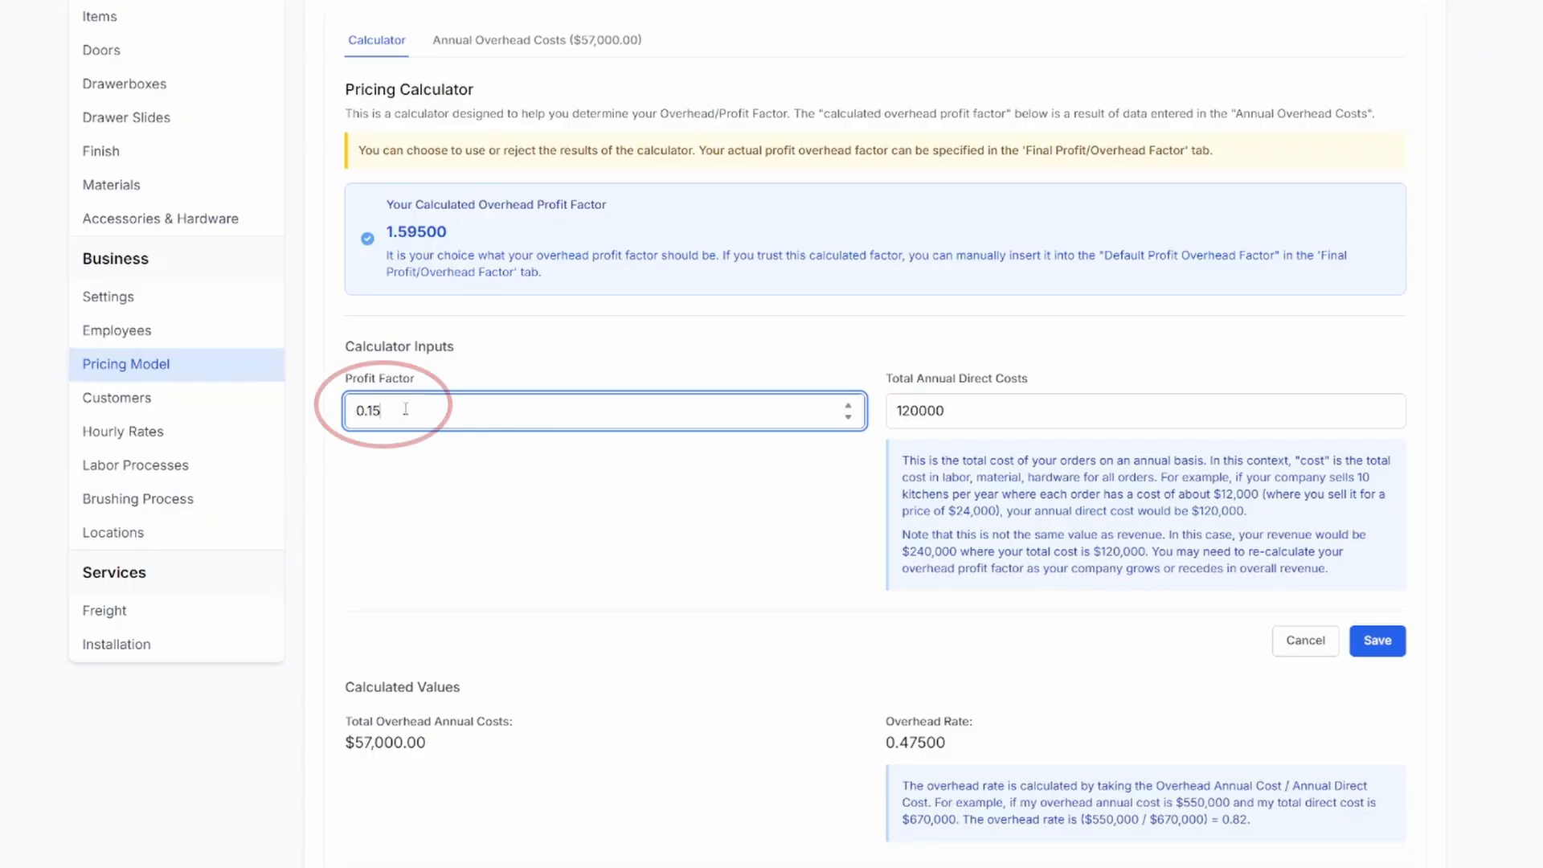
click(1377, 641)
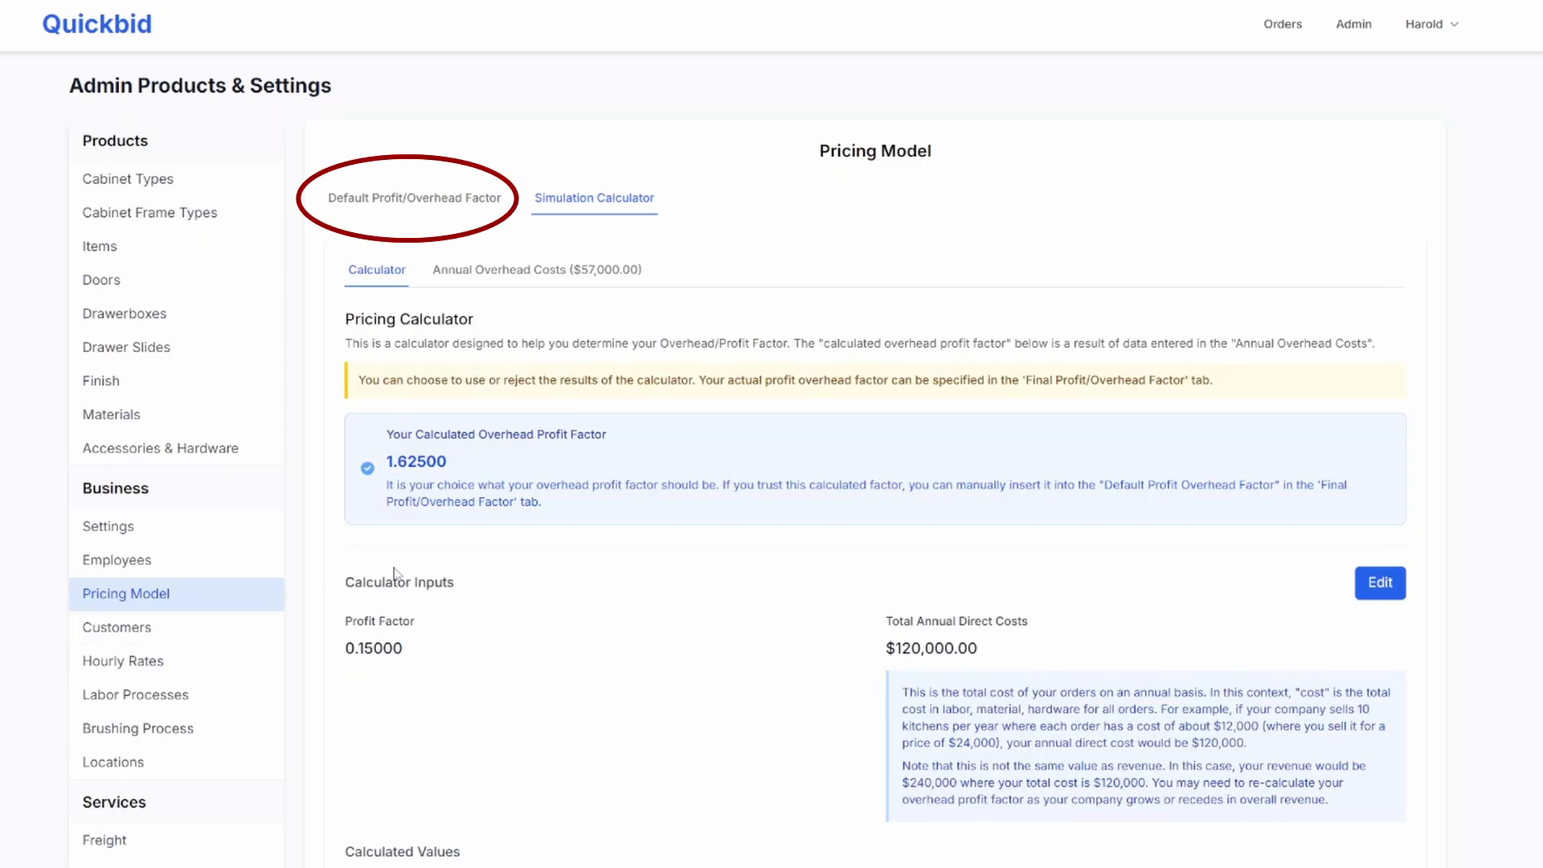
View the company's default profit overhead factor settings, and open the Webster II order from the orders list.
click(432, 205)
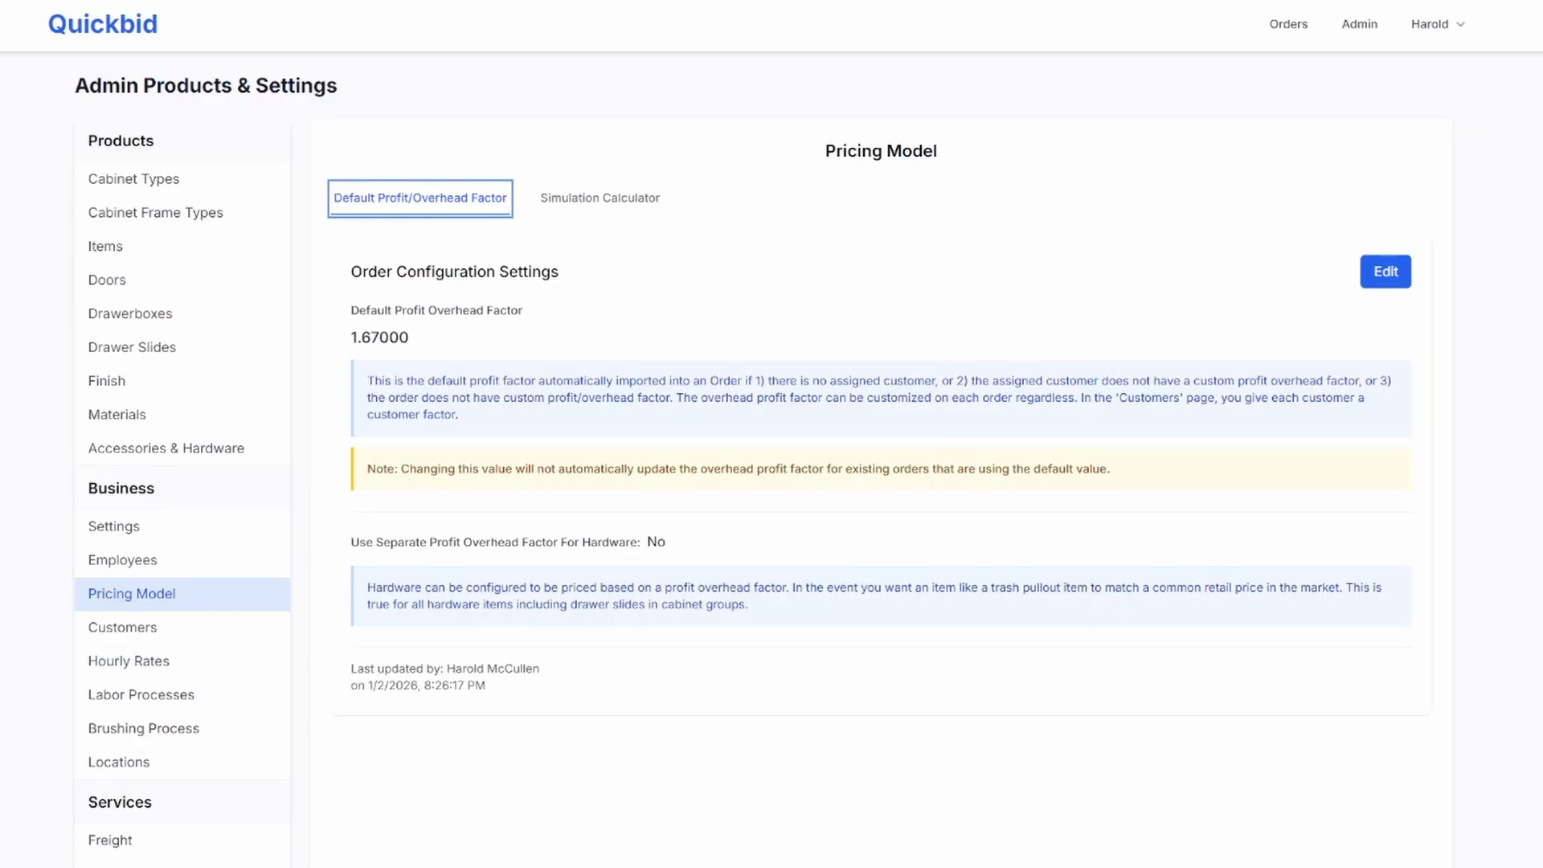
click(1288, 25)
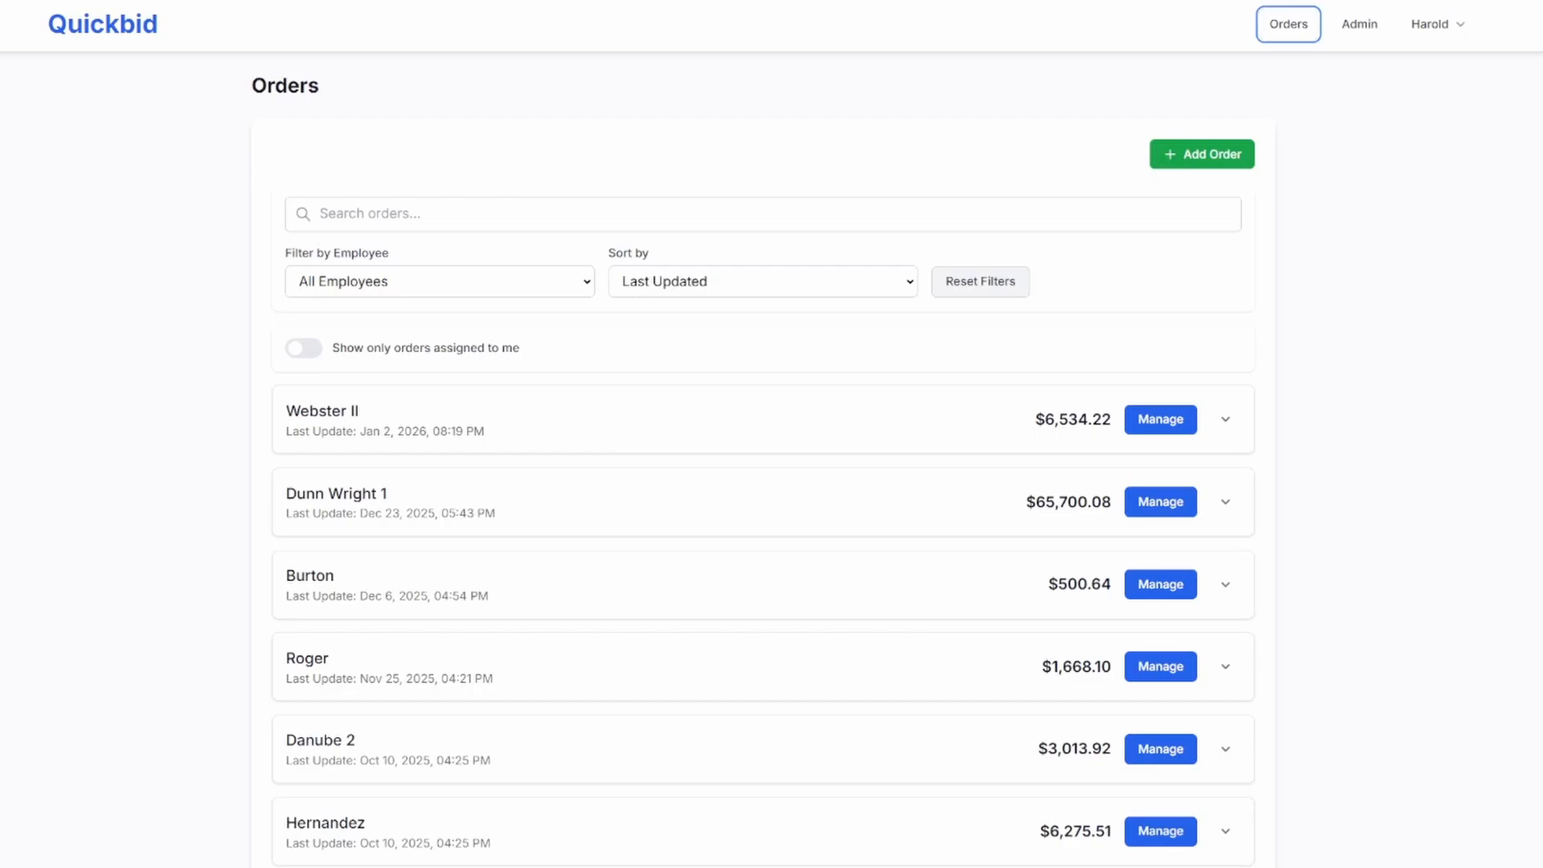
click(1157, 418)
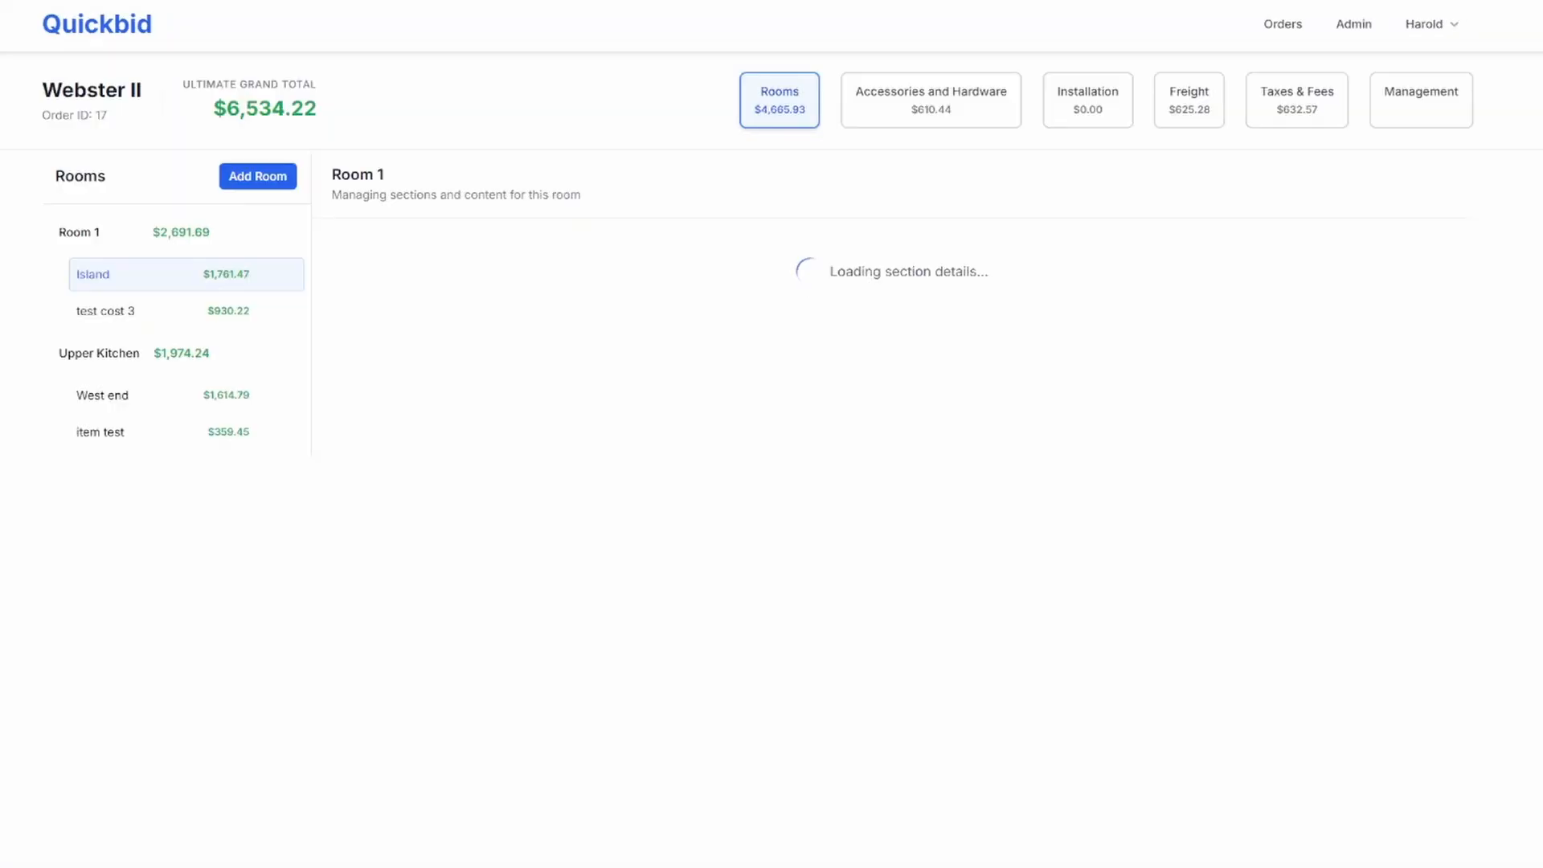
In the Webster II order's general management settings, assign the customer with profit overhead factor 1.5 and save the changes.
click(1447, 112)
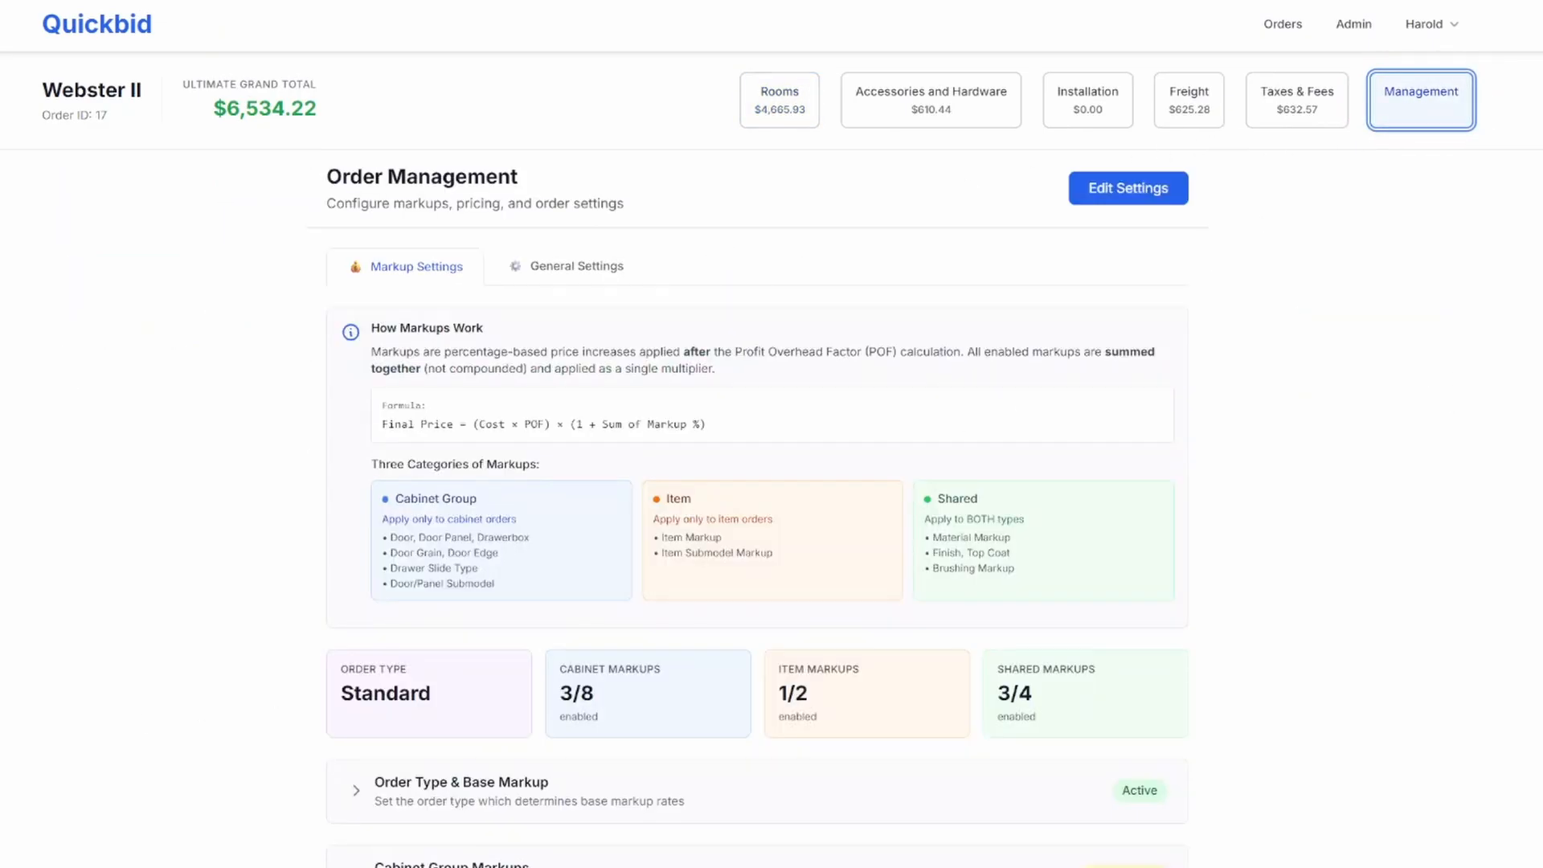
click(611, 270)
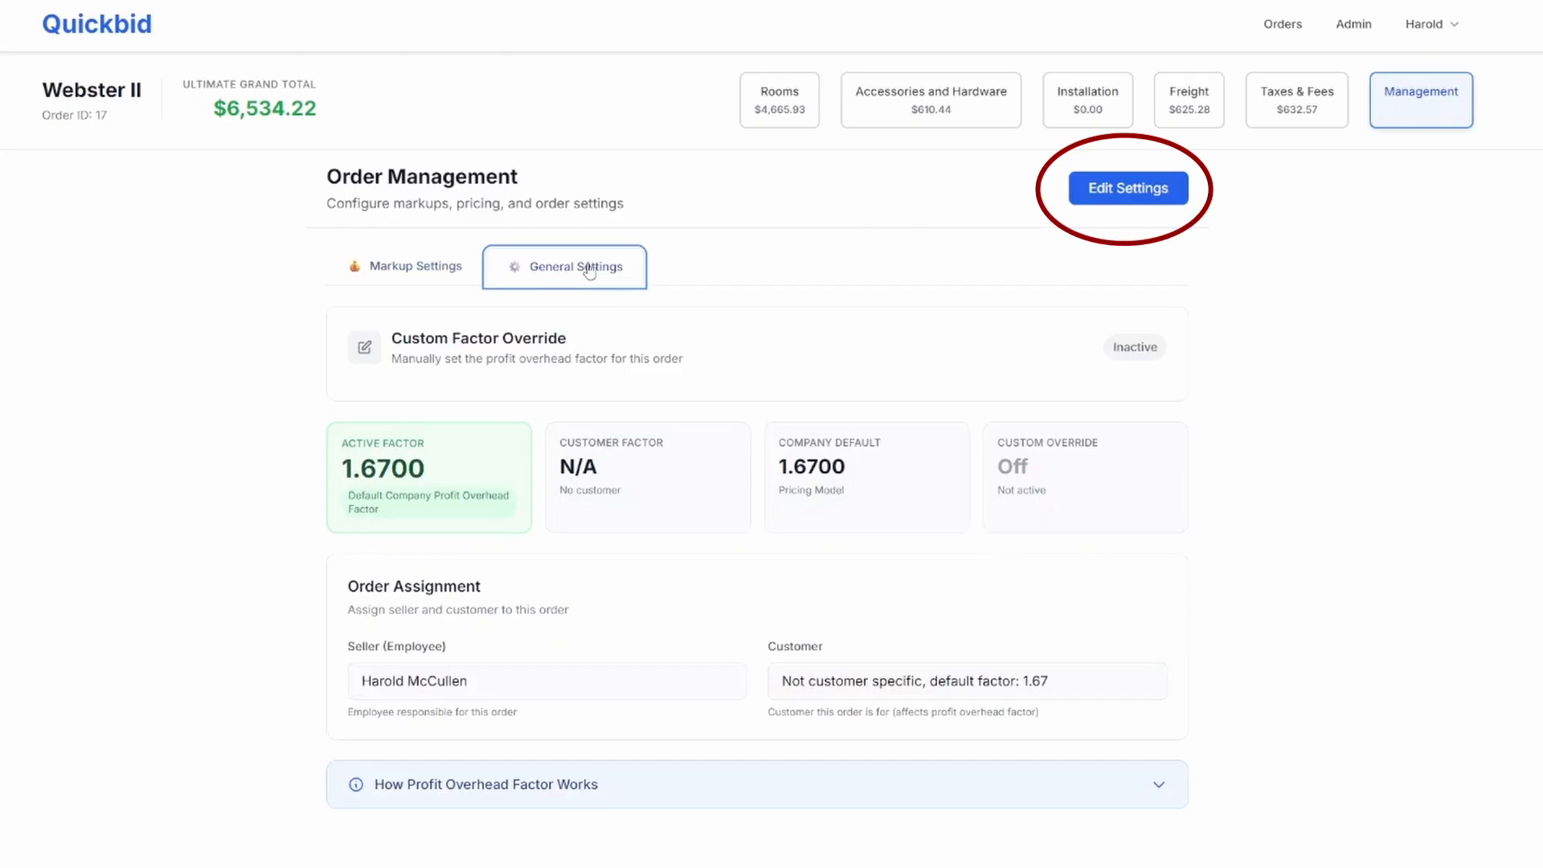
click(1109, 188)
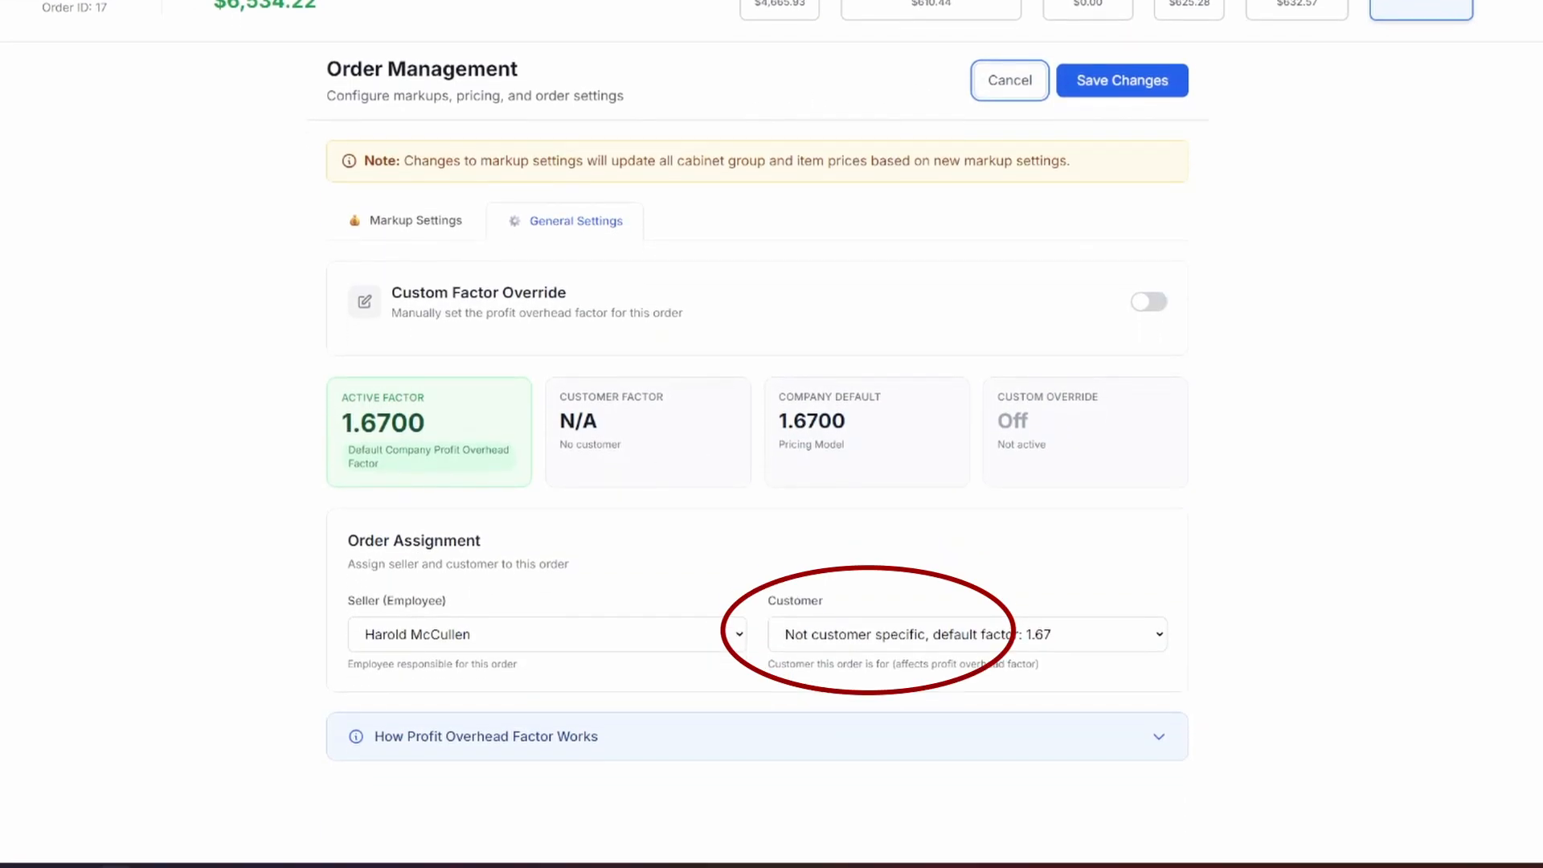
click(1004, 637)
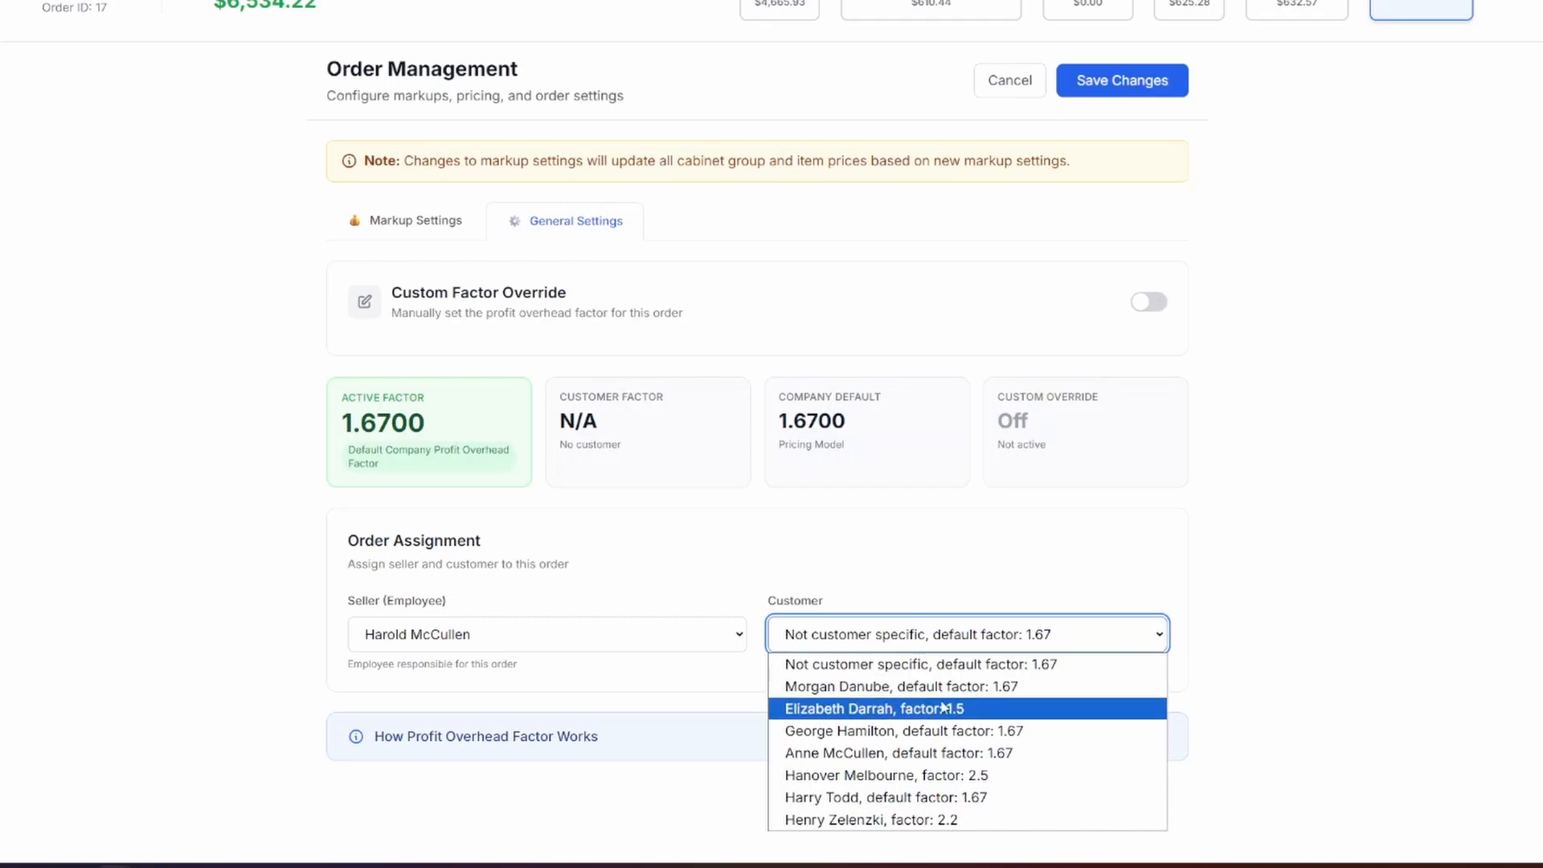
click(902, 709)
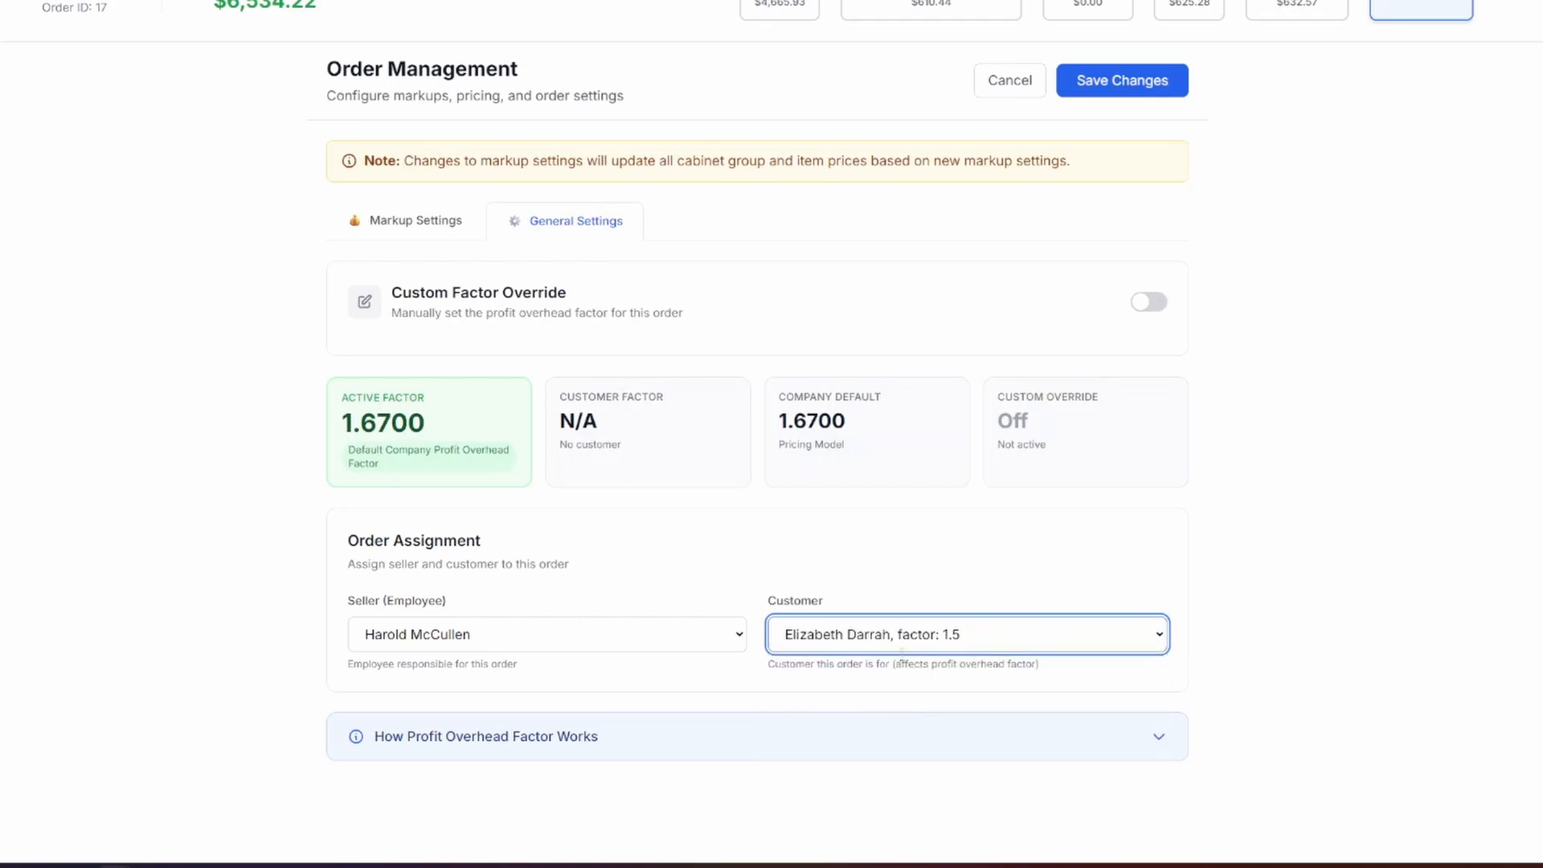
click(1122, 80)
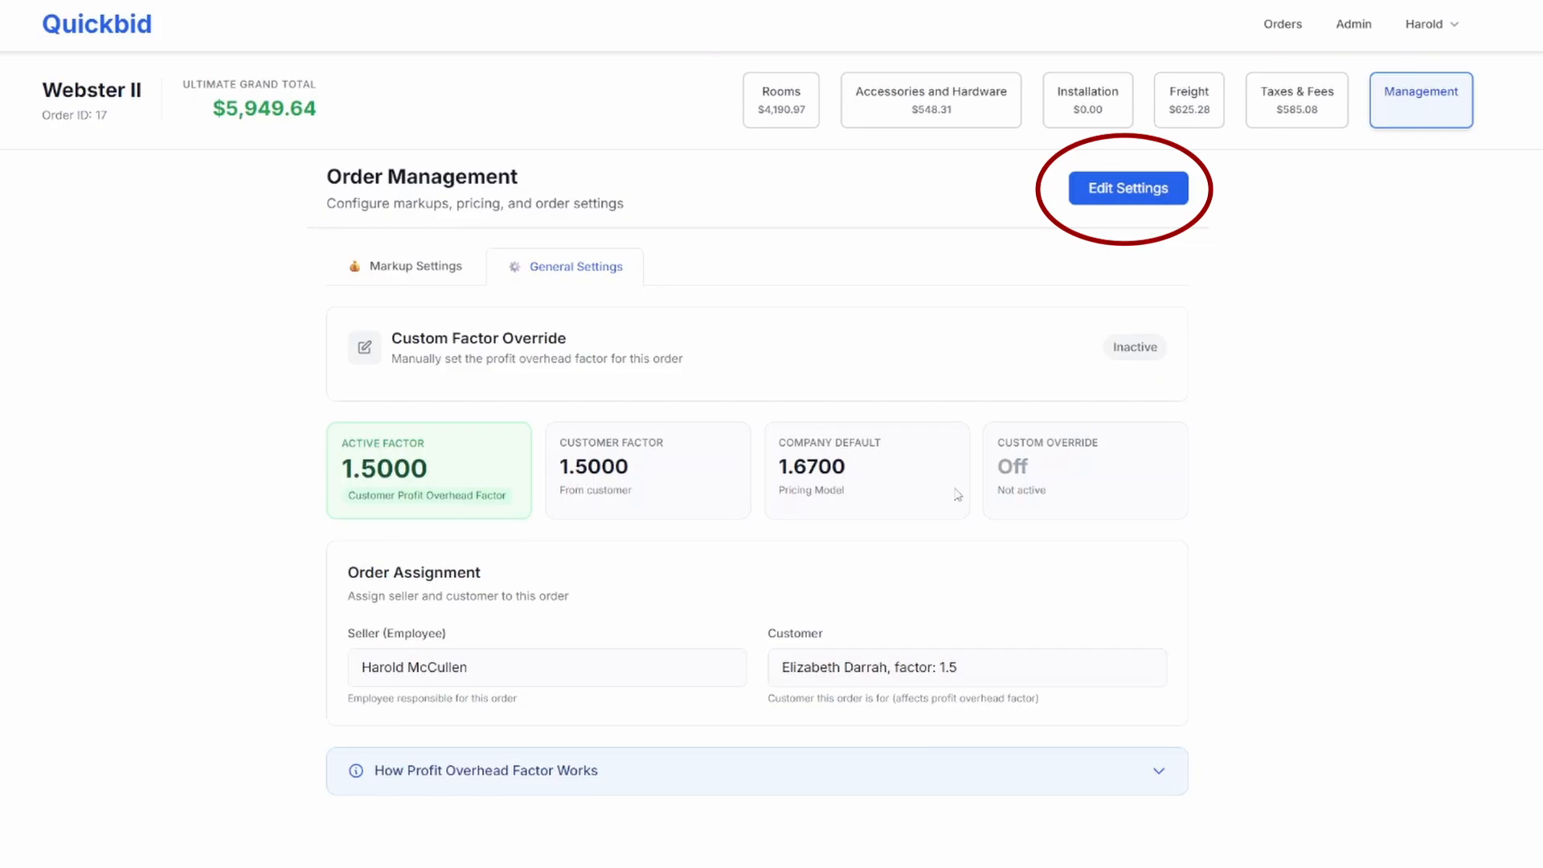
Enable the order's custom factor override with a value of 1.8 and save the changes.
click(1128, 188)
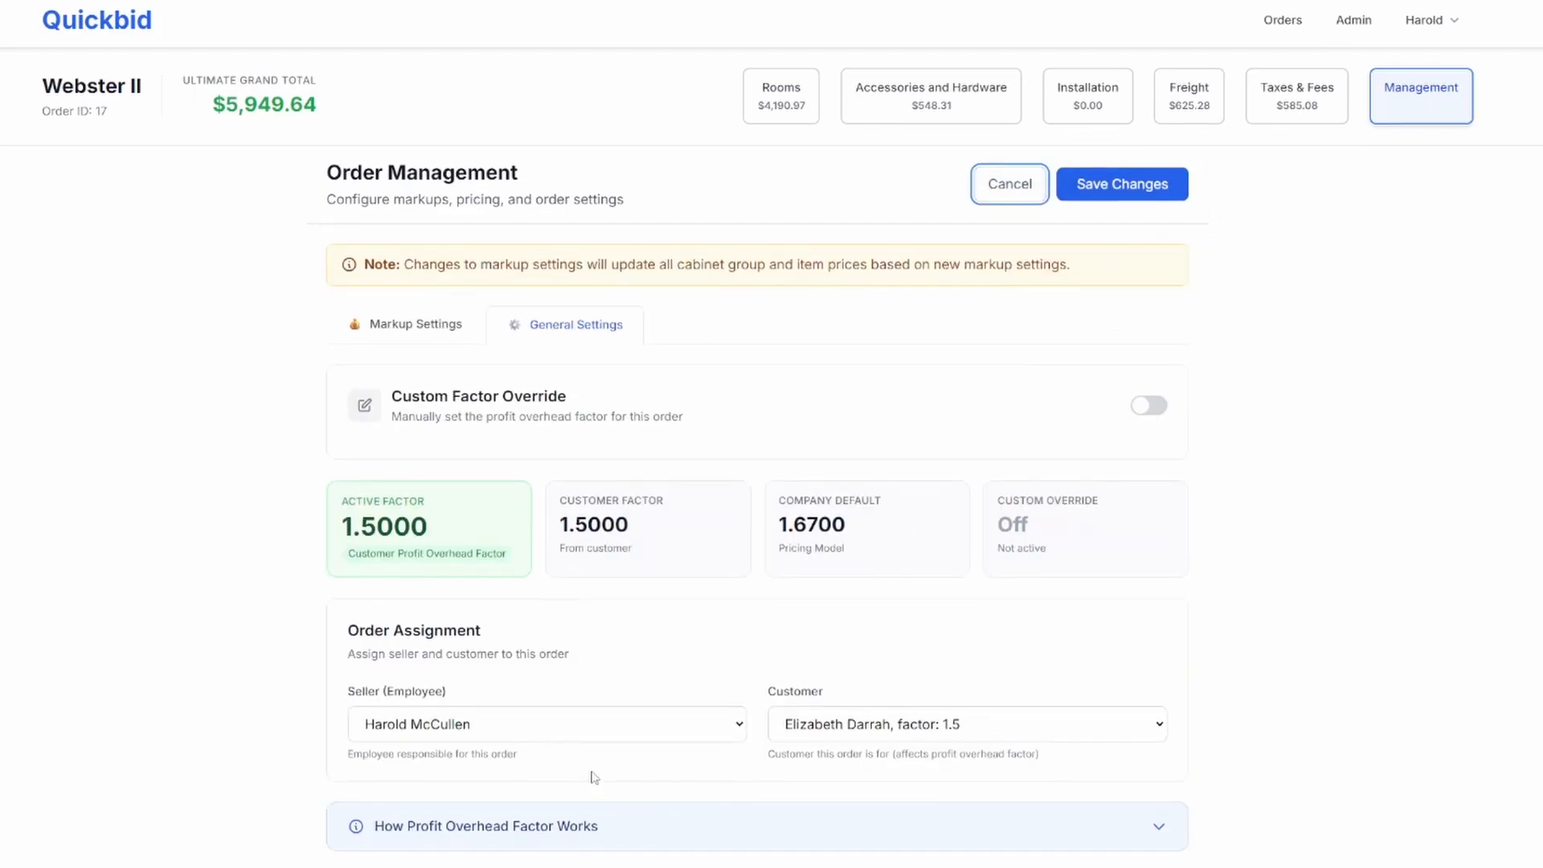
click(1140, 412)
click(427, 590)
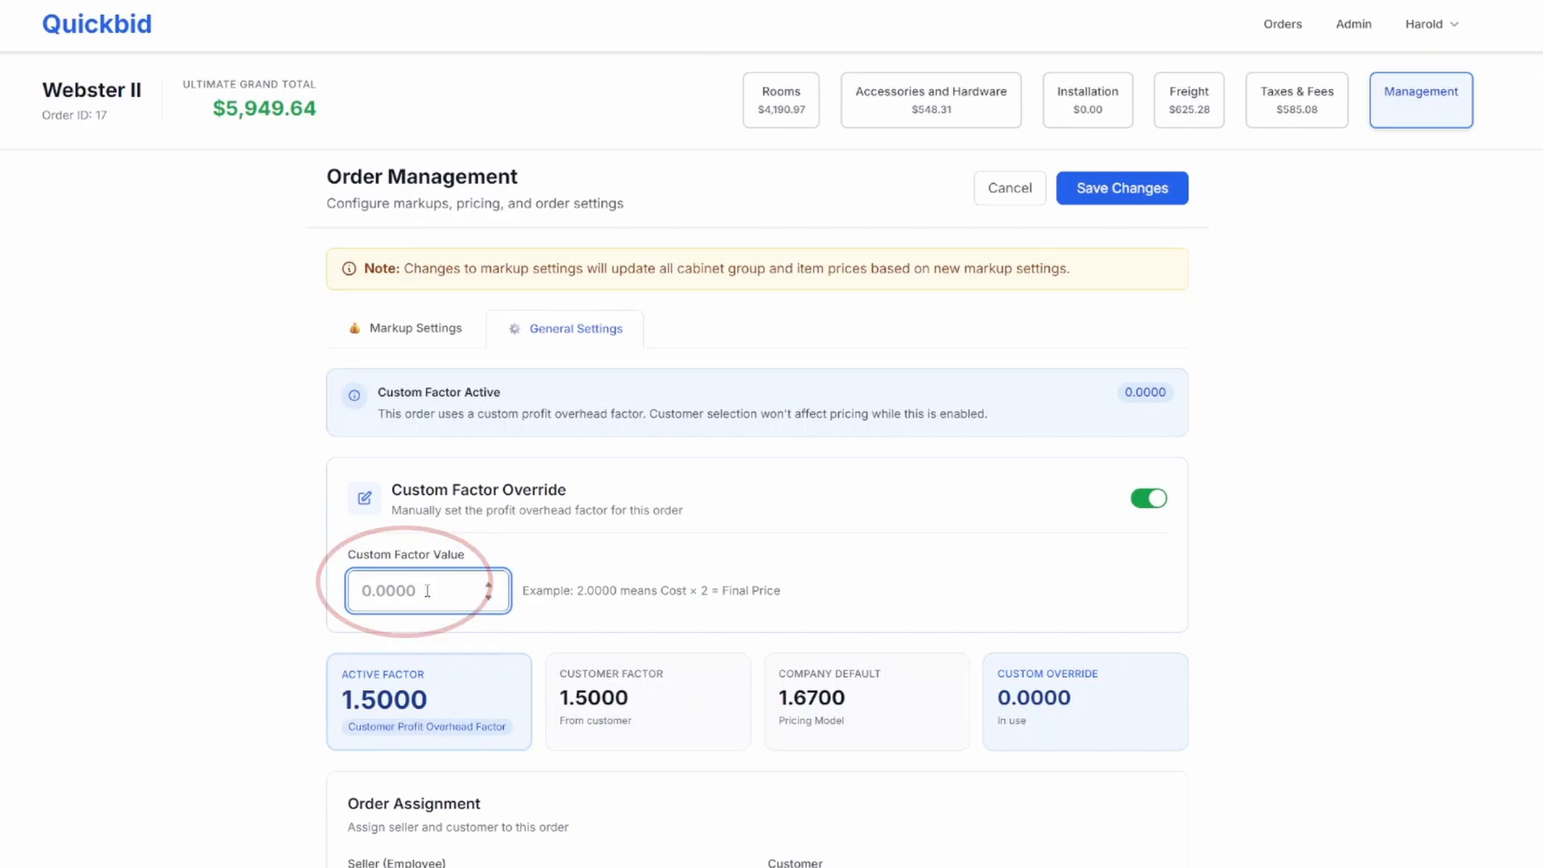
text(1.8)
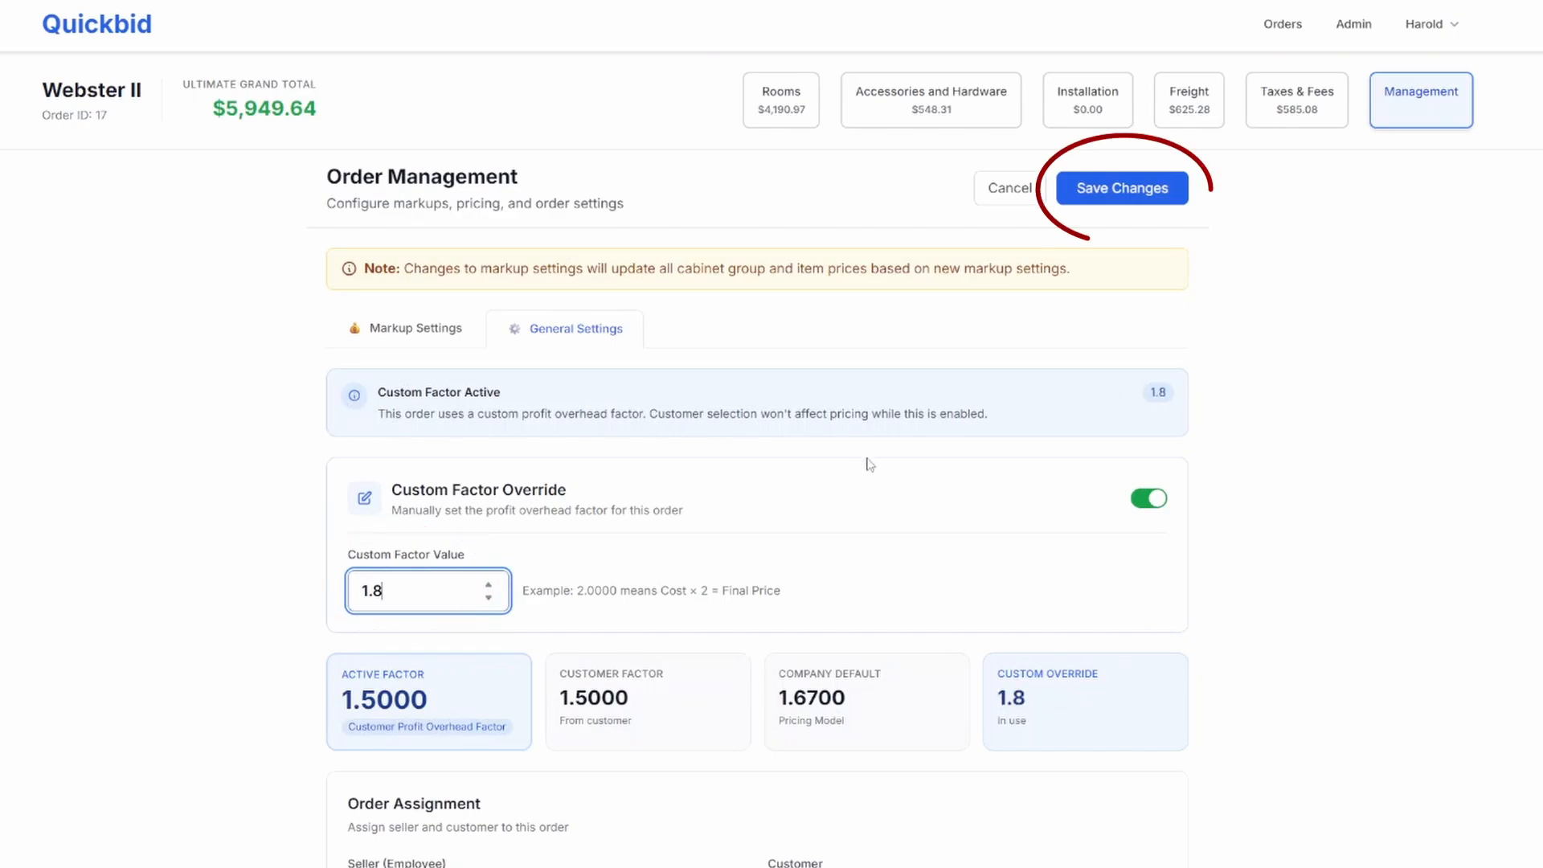
click(1148, 183)
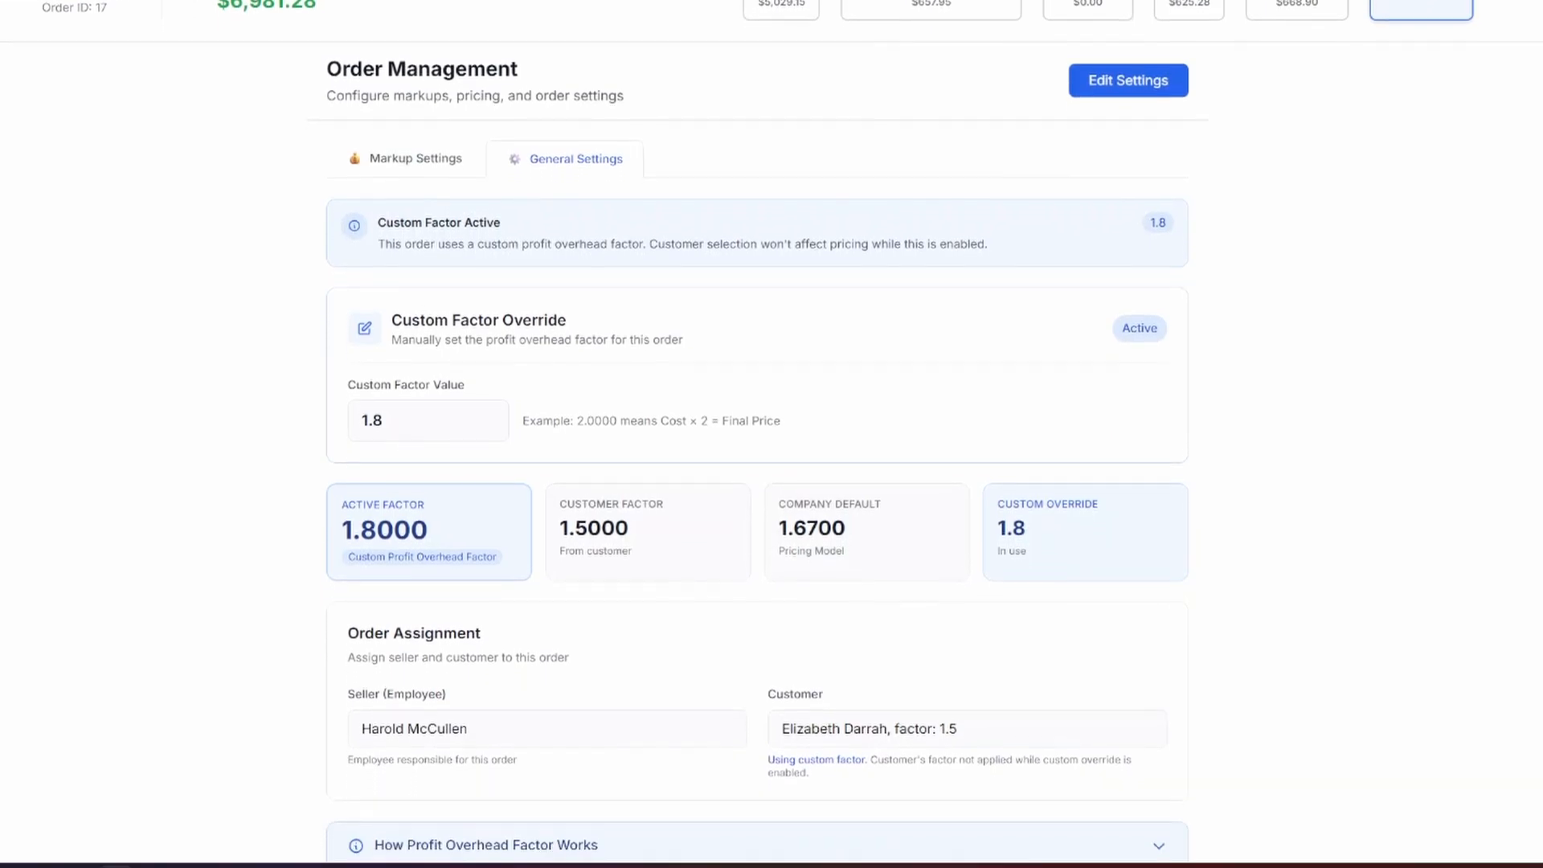
Reassign the order to the customer with profit overhead factor 2.2 and save the changes, keeping the custom override enabled.
click(1129, 80)
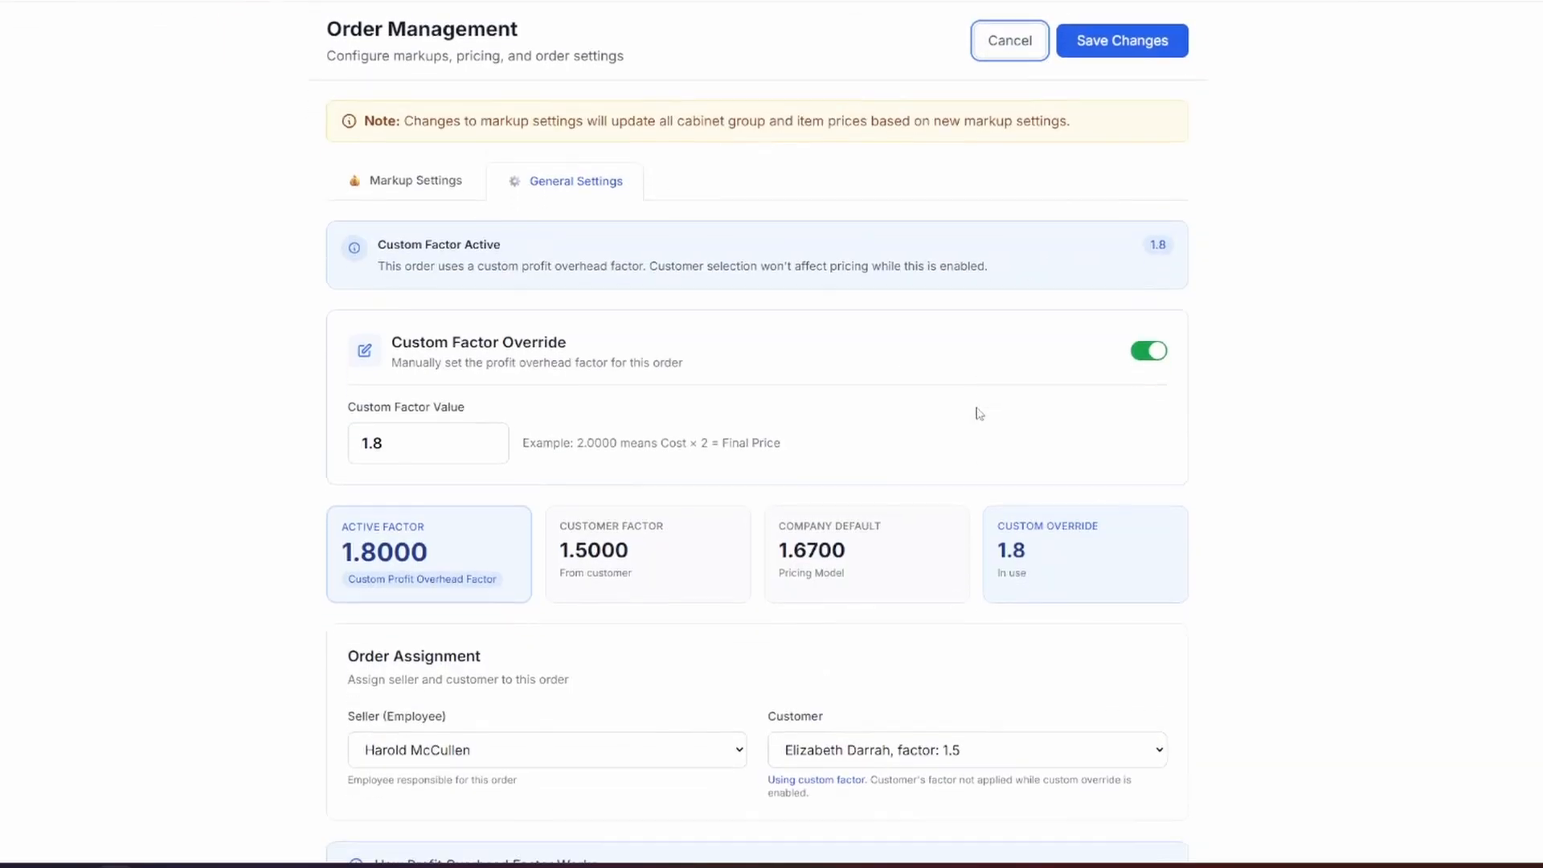
scroll(888, 683, down, 1)
click(888, 665)
click(871, 850)
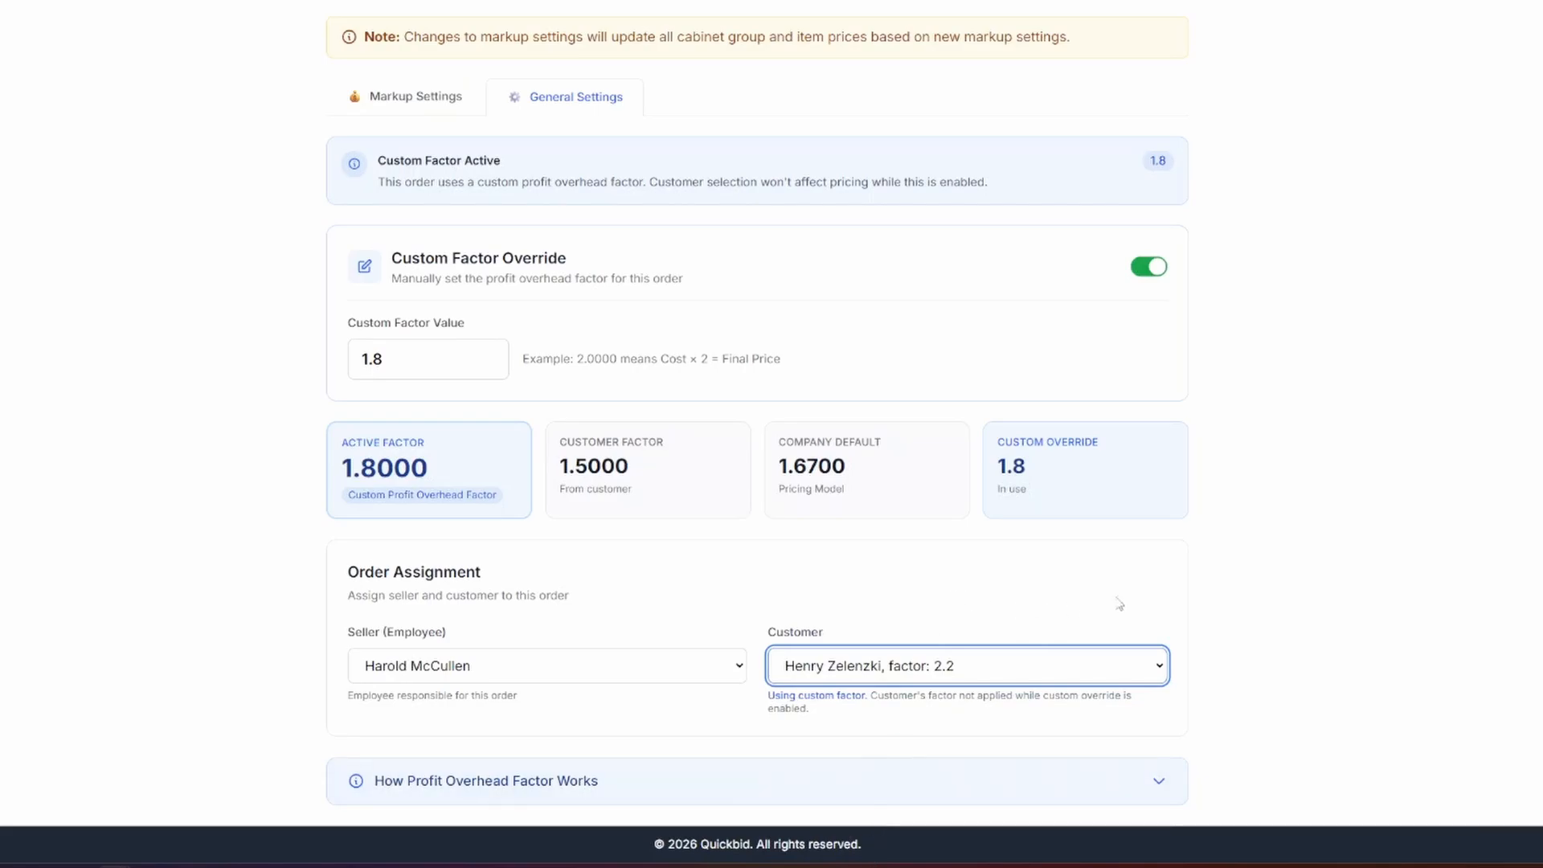
click(1122, 63)
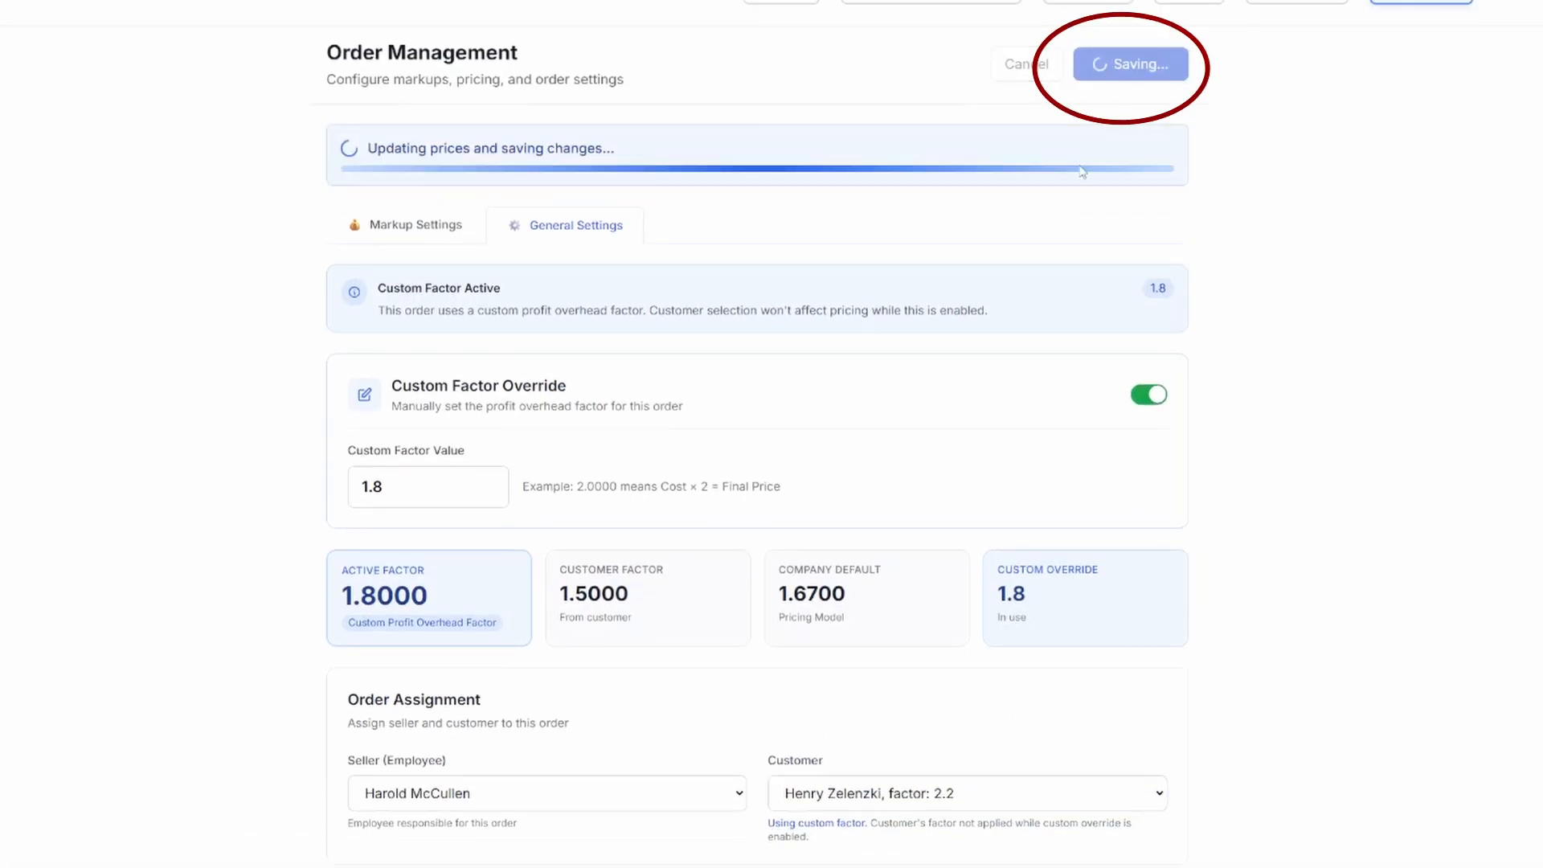
scroll(1069, 508, up, 1)
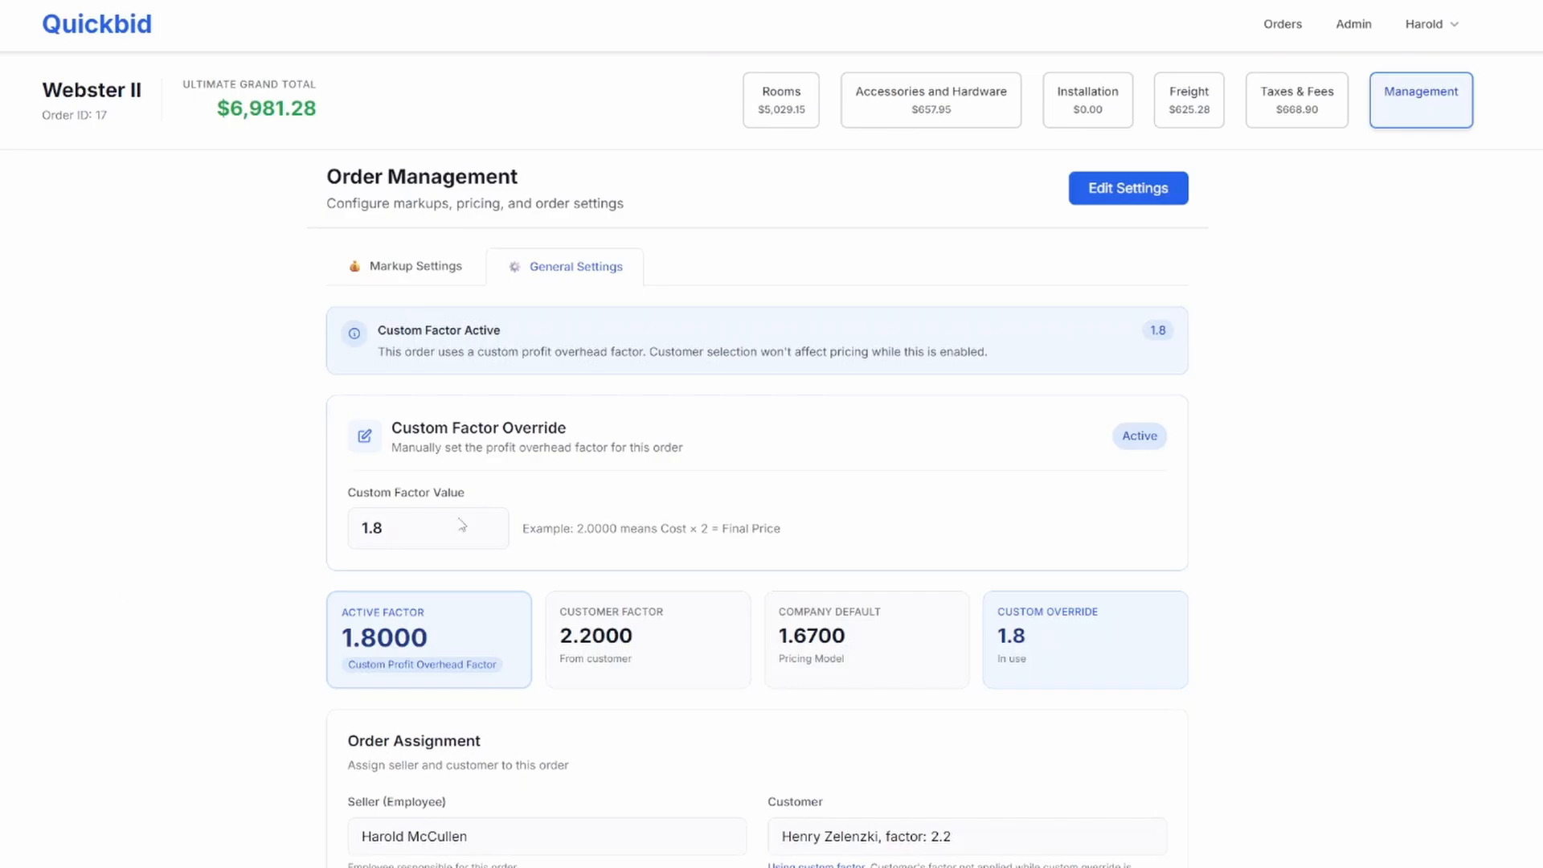
Disable the order's custom factor override and save the changes.
click(1128, 188)
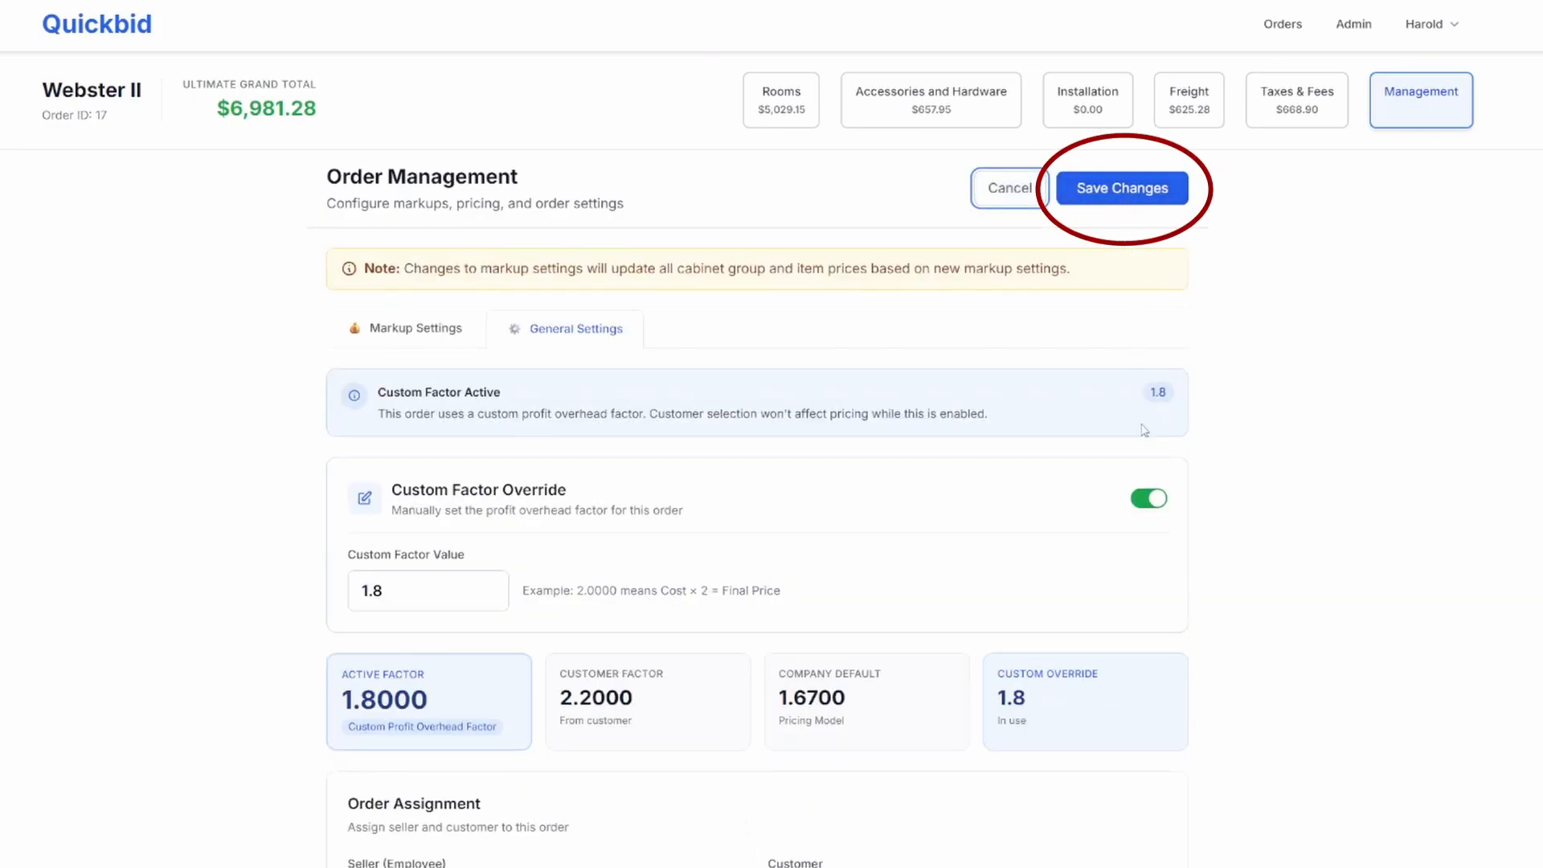
click(1151, 499)
click(1124, 188)
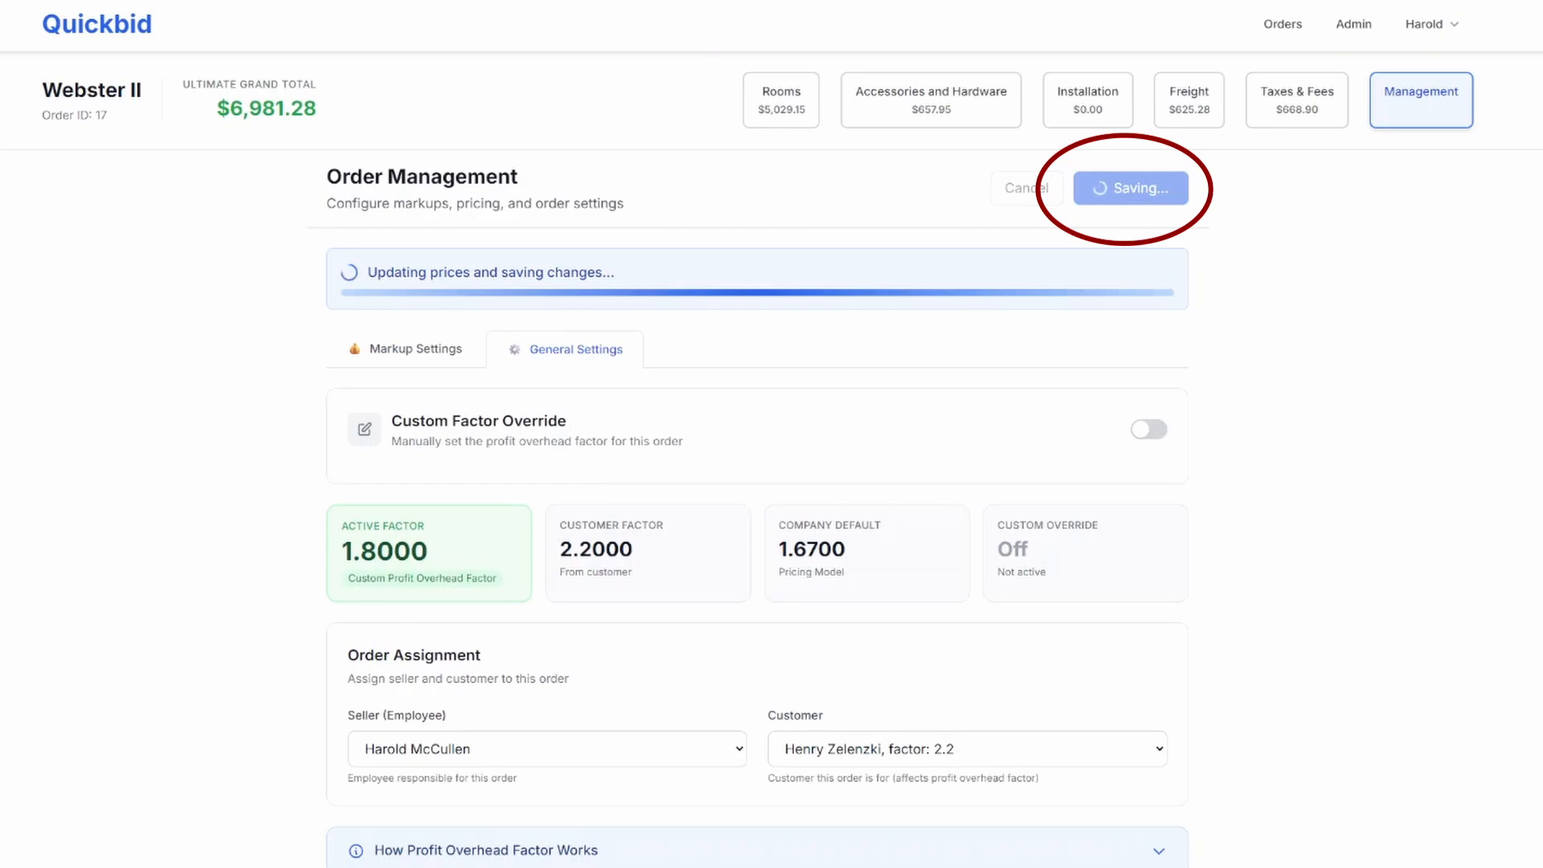